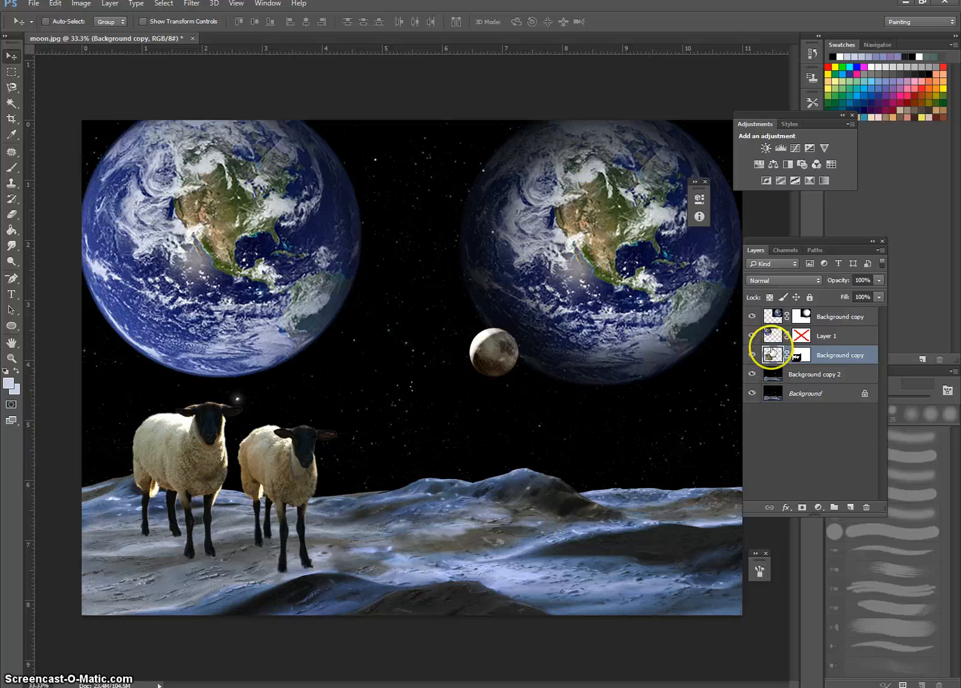
Step: Try enlarging the two sheep with Free Transform to about 160% width and 128% height
left_click(798, 356)
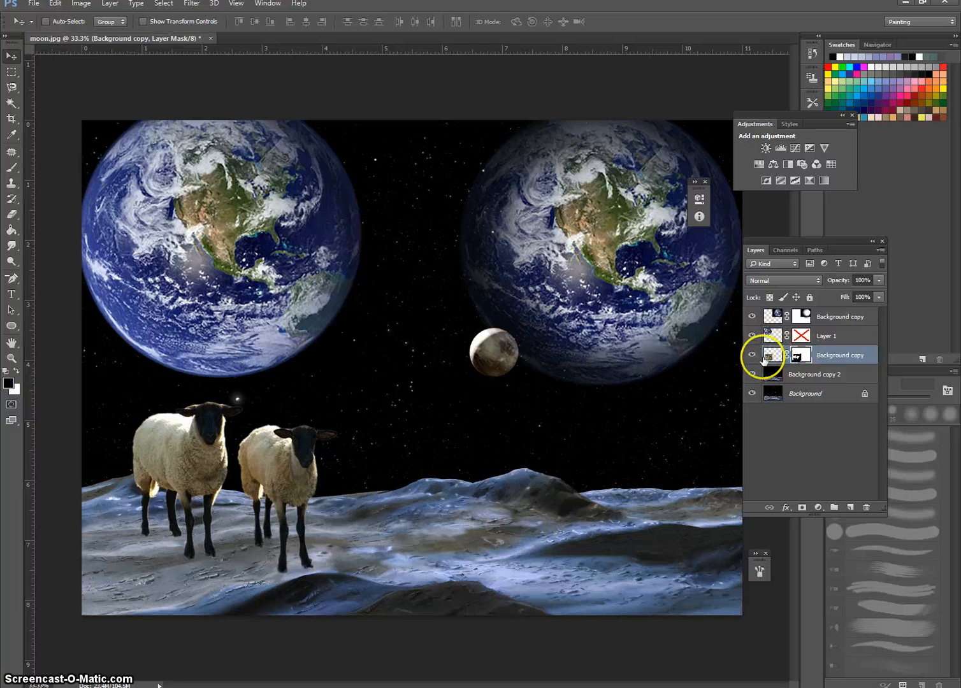
left_click(275, 487)
key("ctrl+t")
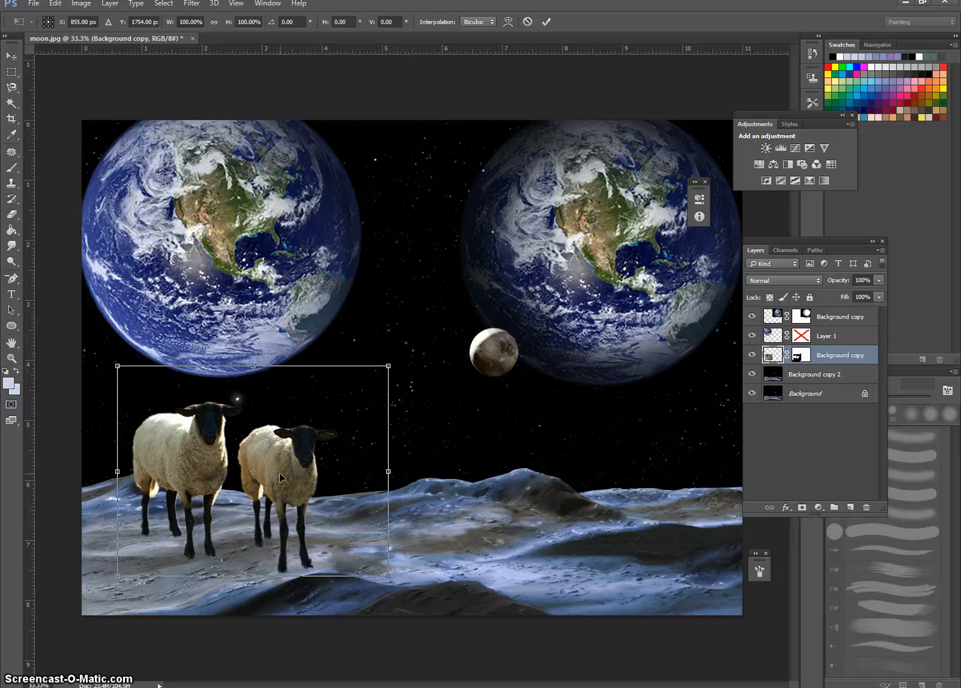
right_click(280, 478)
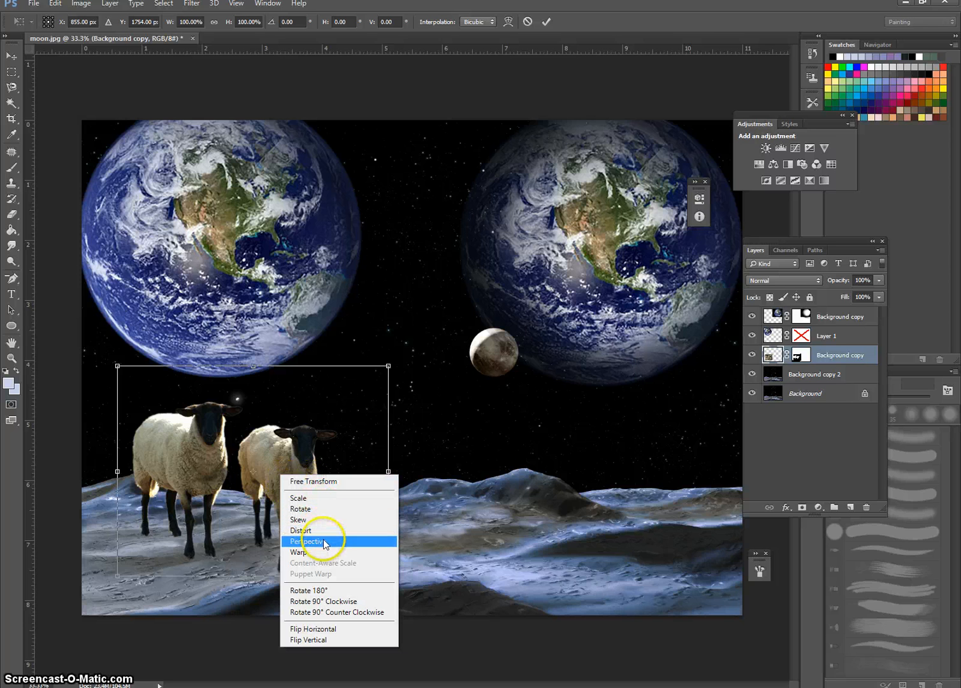
left_click(330, 481)
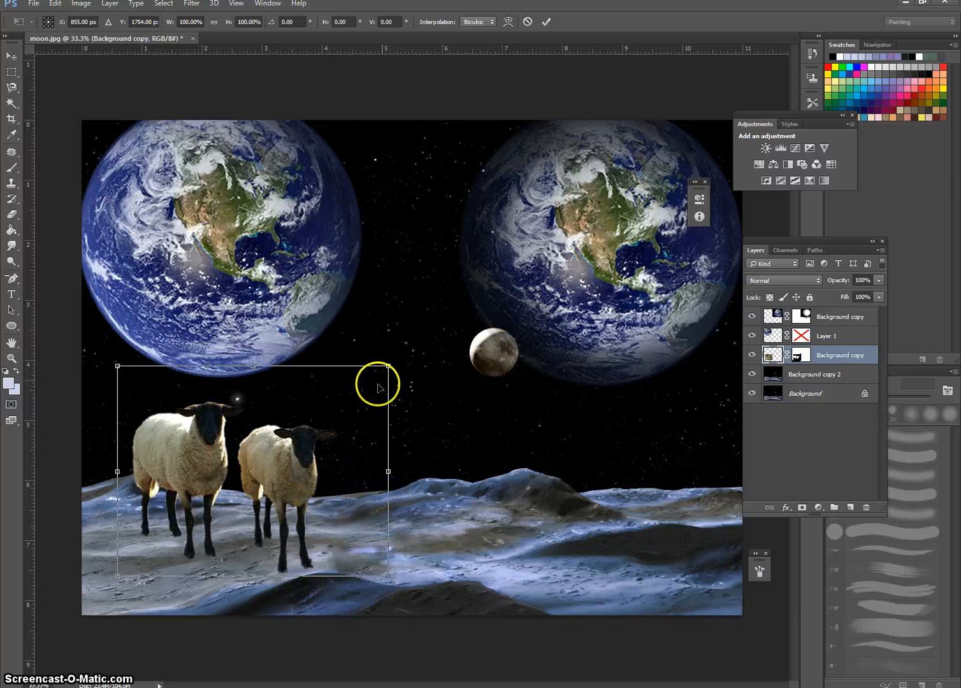
left_click_drag(388, 365, 552, 307)
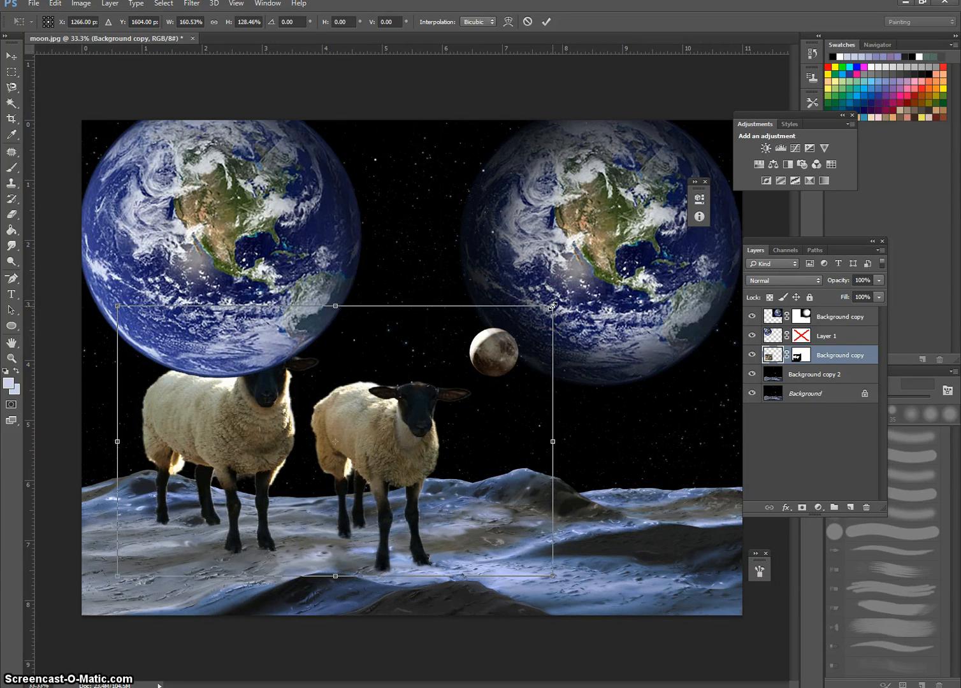
left_click(394, 456)
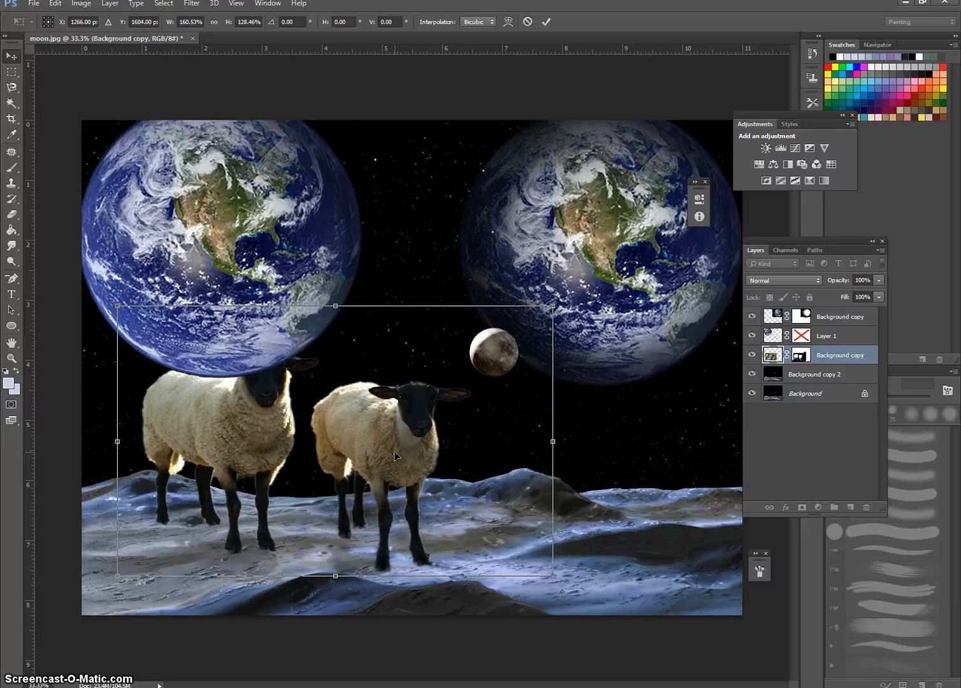
key("Return")
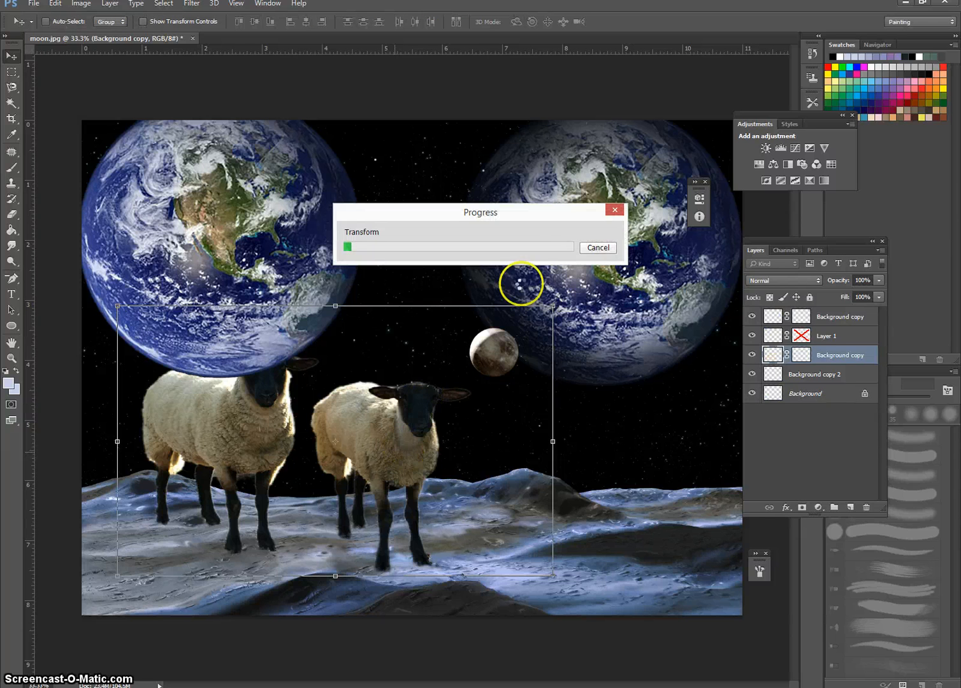
left_click(598, 249)
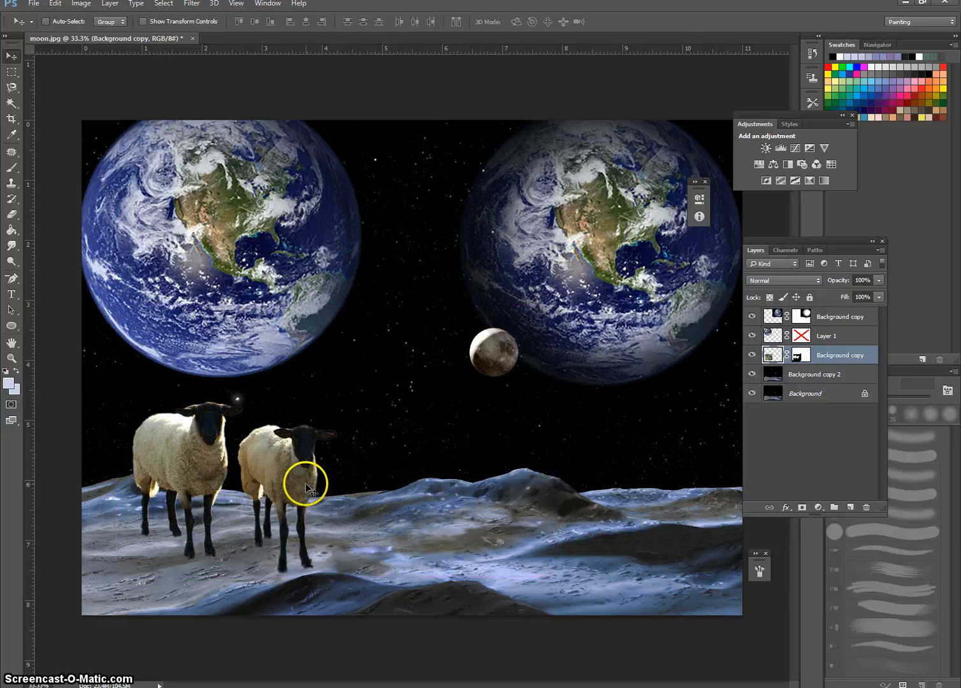
Step: Try skewing the sheep by pulling both upper corners inward and moving them to mid-scene, and undo the transform
key("ctrl+t")
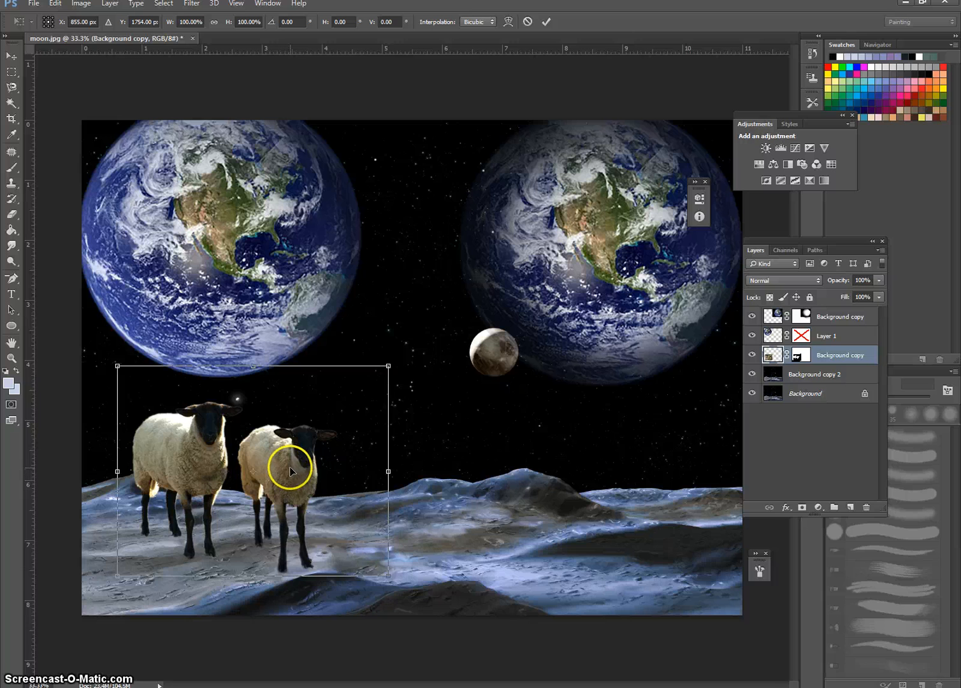
right_click(289, 468)
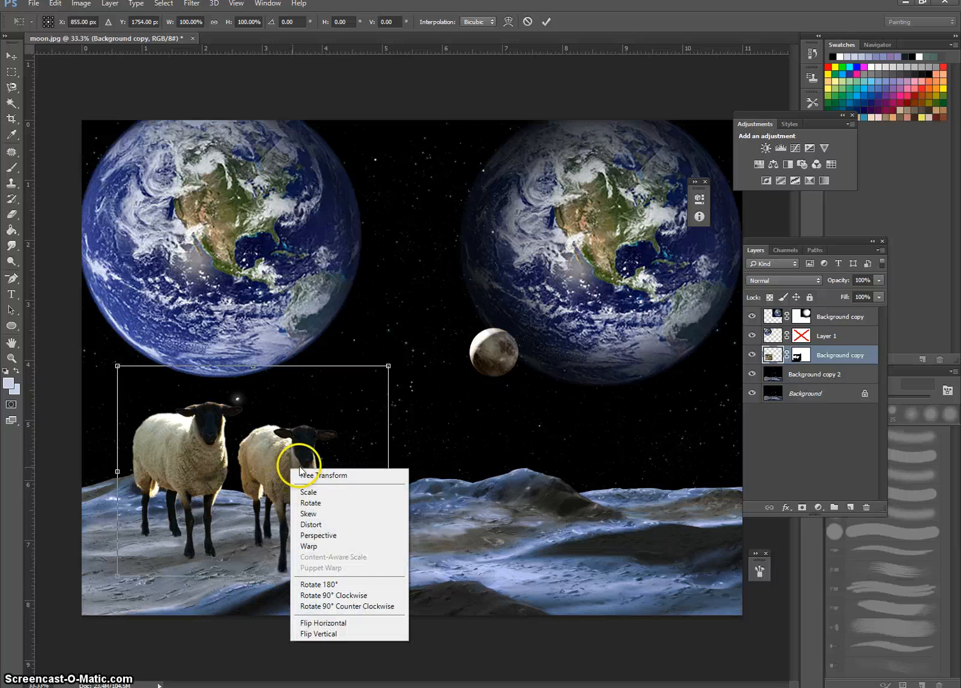
left_click(325, 514)
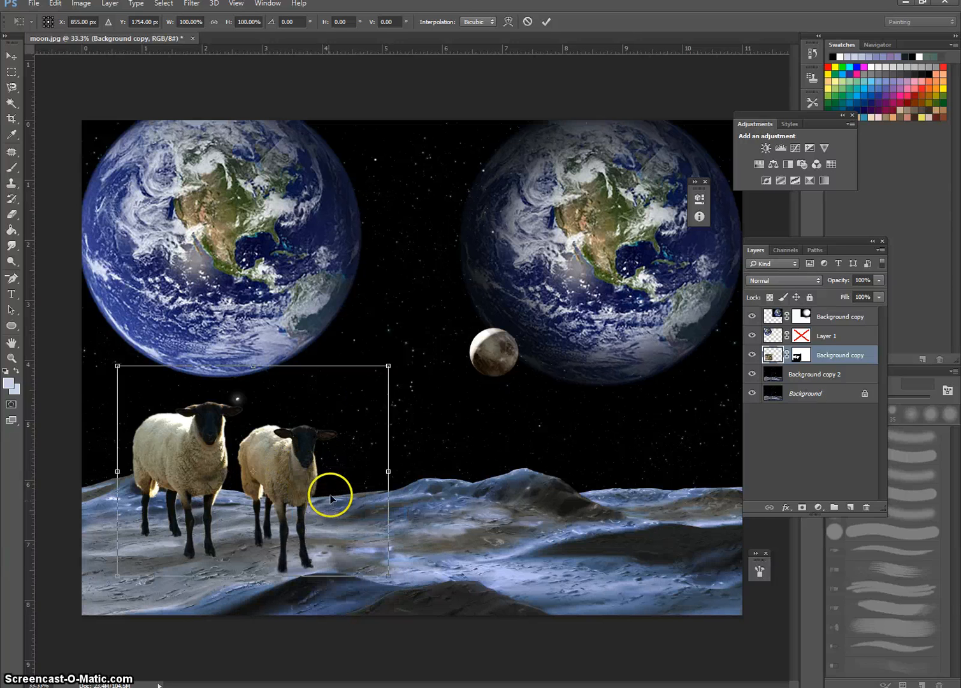
left_click_drag(388, 366, 227, 401)
left_click_drag(118, 367, 179, 375)
left_click_drag(197, 419, 410, 432)
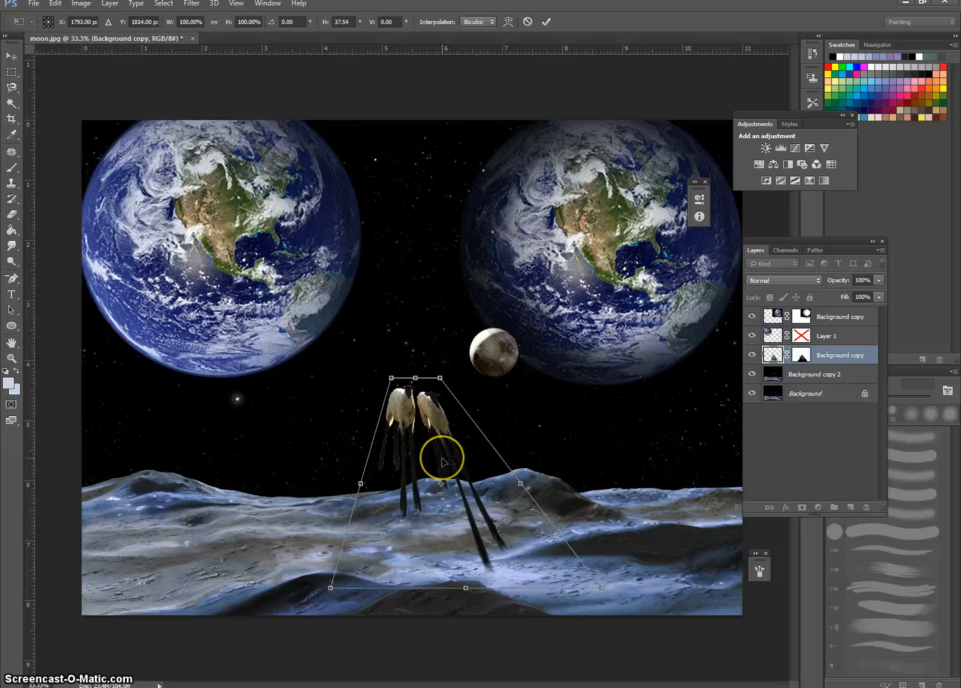
key("Return")
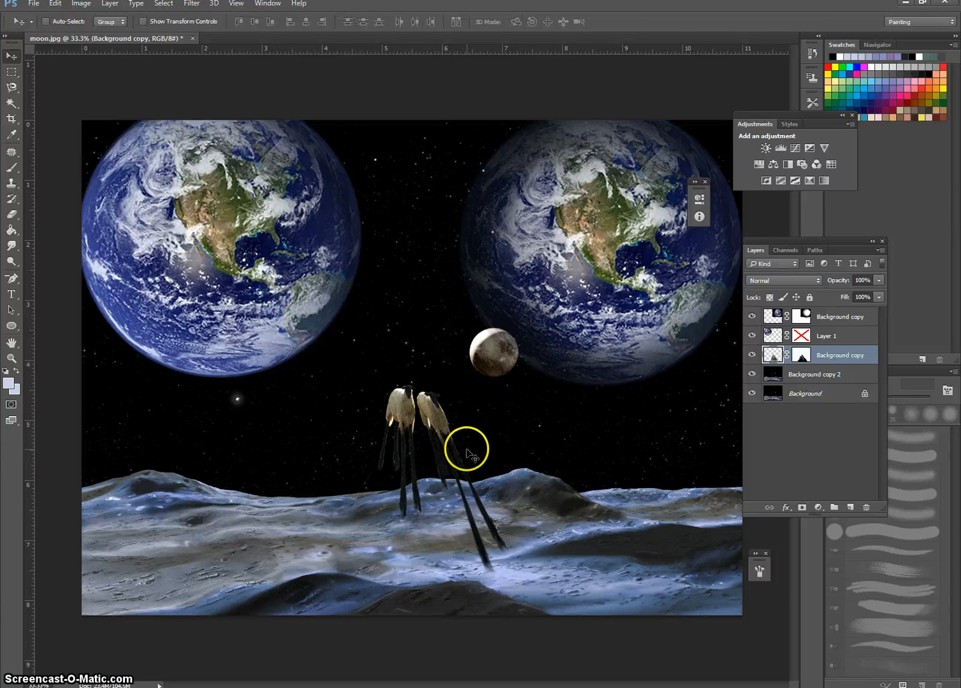
key("ctrl+z")
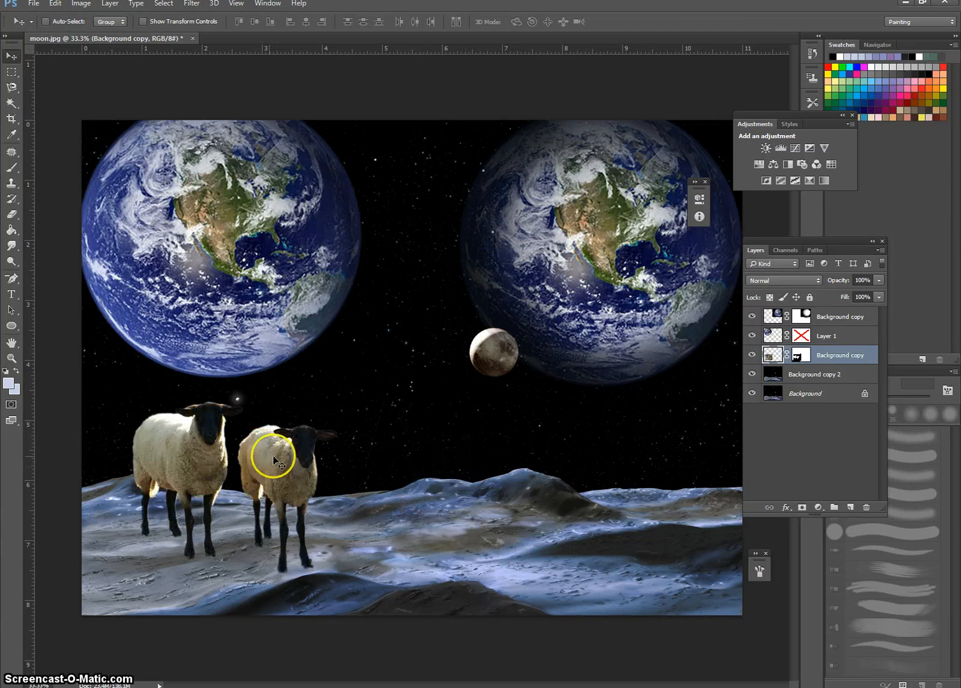
Step: Try a perspective transform on the sheep that widens their upper edge symmetrically to about 214%, and undo it
key("ctrl+t")
right_click(268, 456)
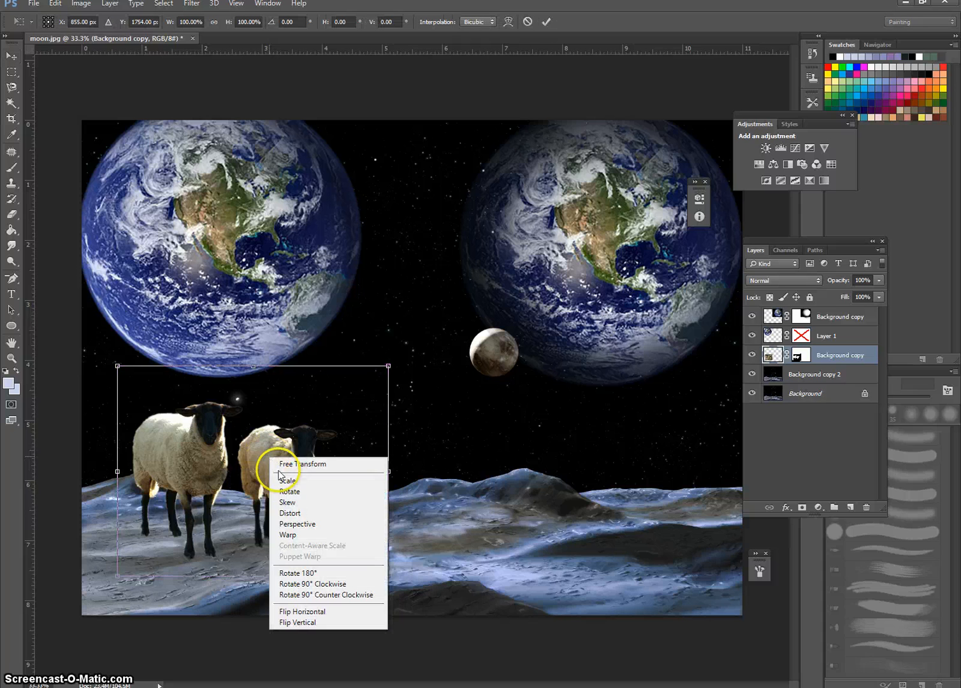
left_click(299, 514)
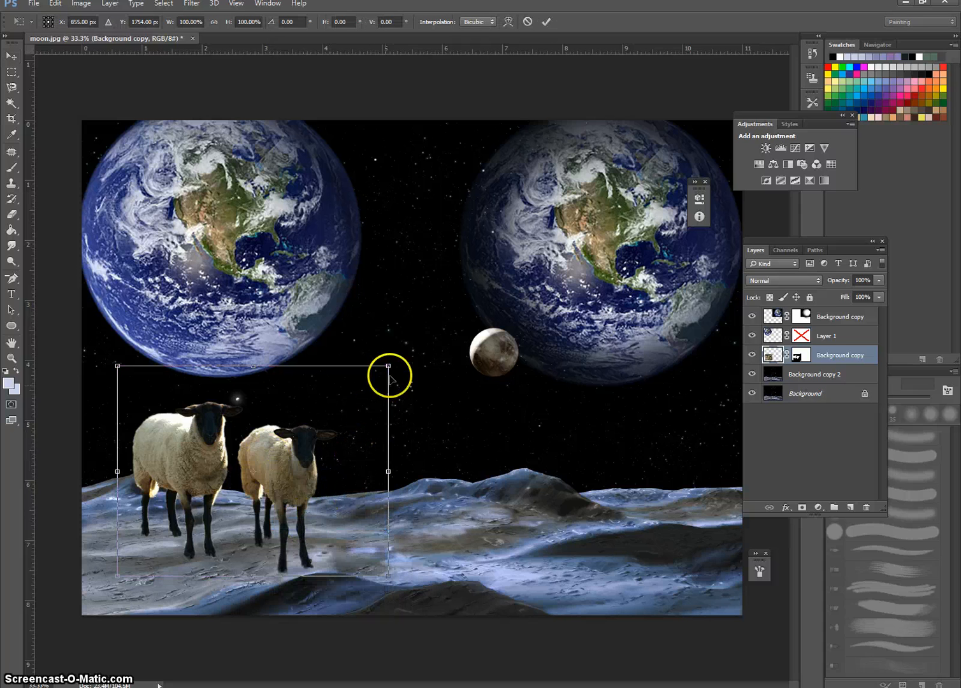
left_click_drag(389, 368, 545, 460)
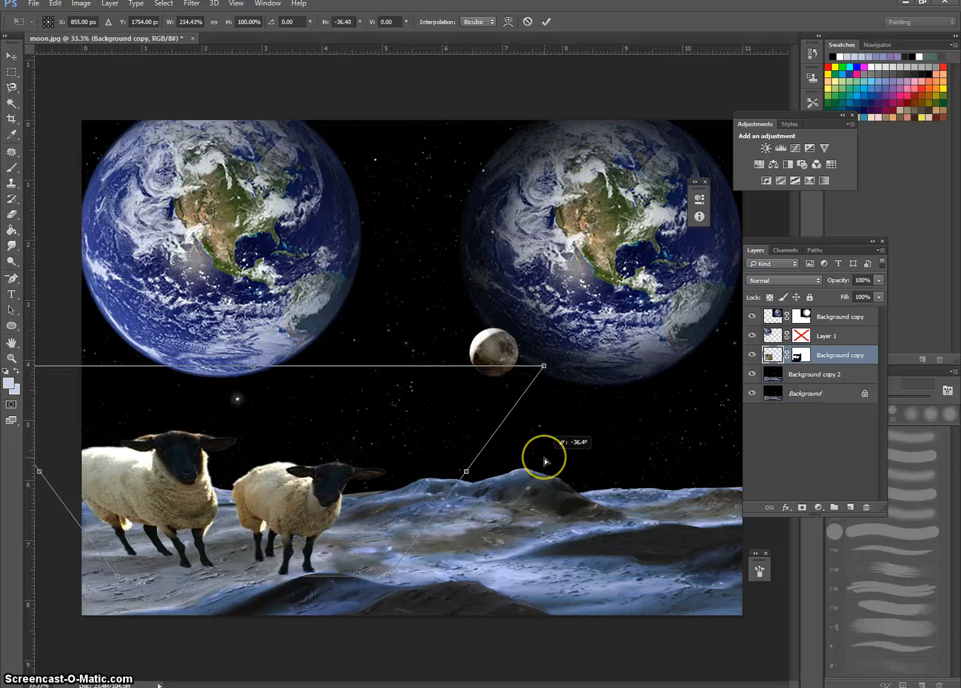
double_click(164, 504)
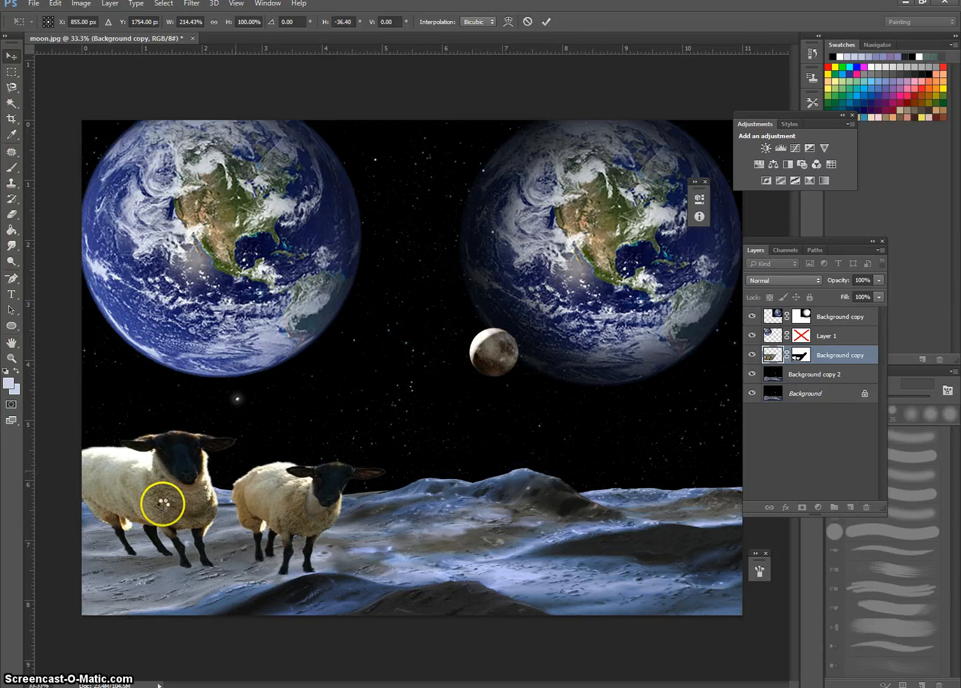
left_click_drag(173, 577, 279, 476)
Step: Warp the two sheep, reshaping their heads, bodies and legs unevenly, and apply the transformation
key("ctrl+t")
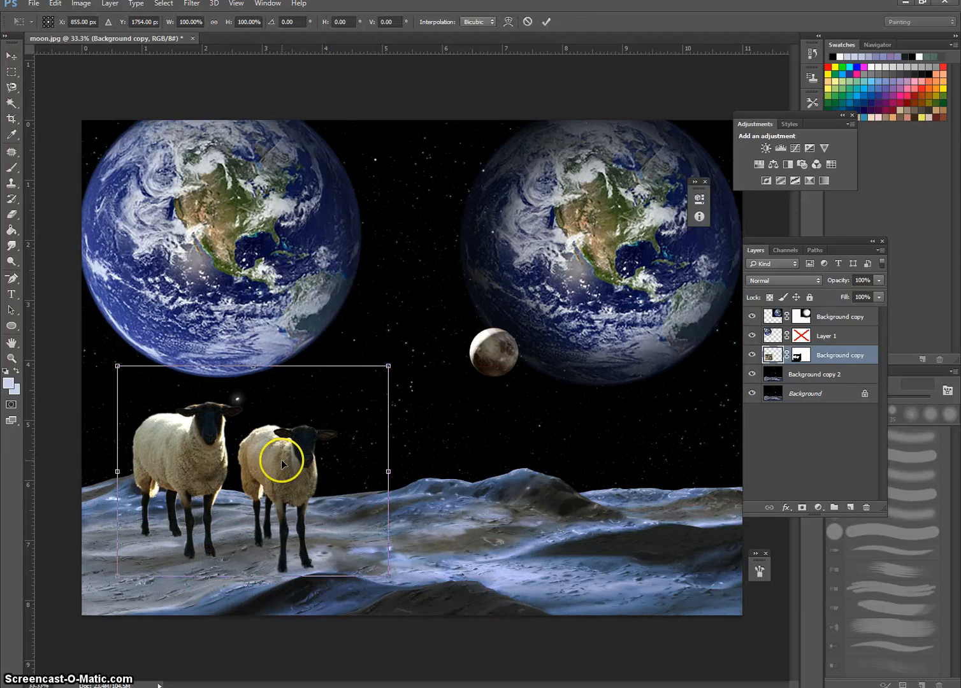
right_click(282, 463)
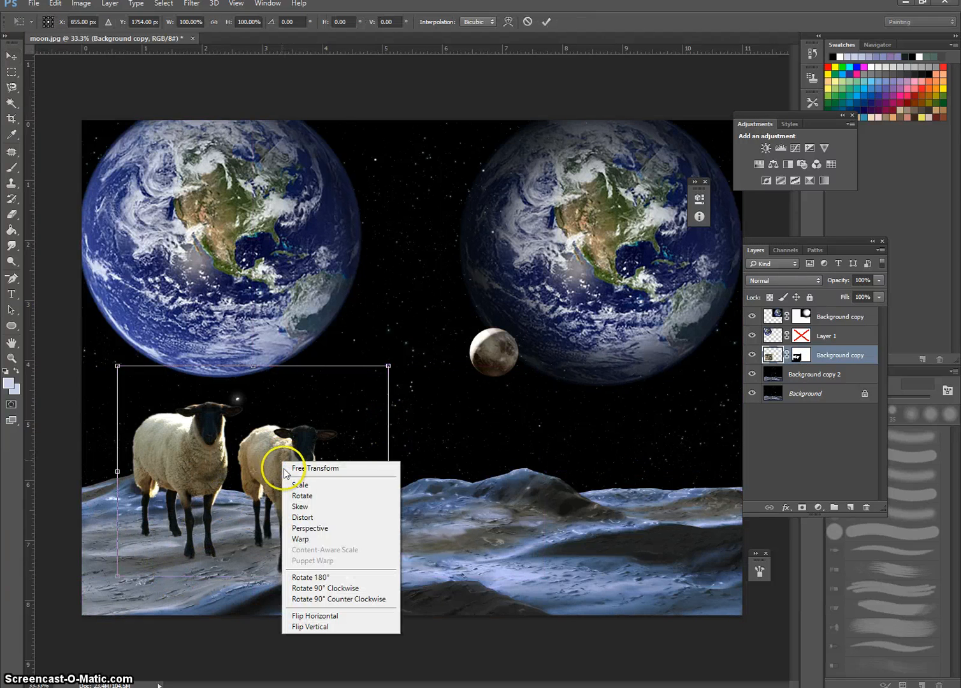
left_click(322, 539)
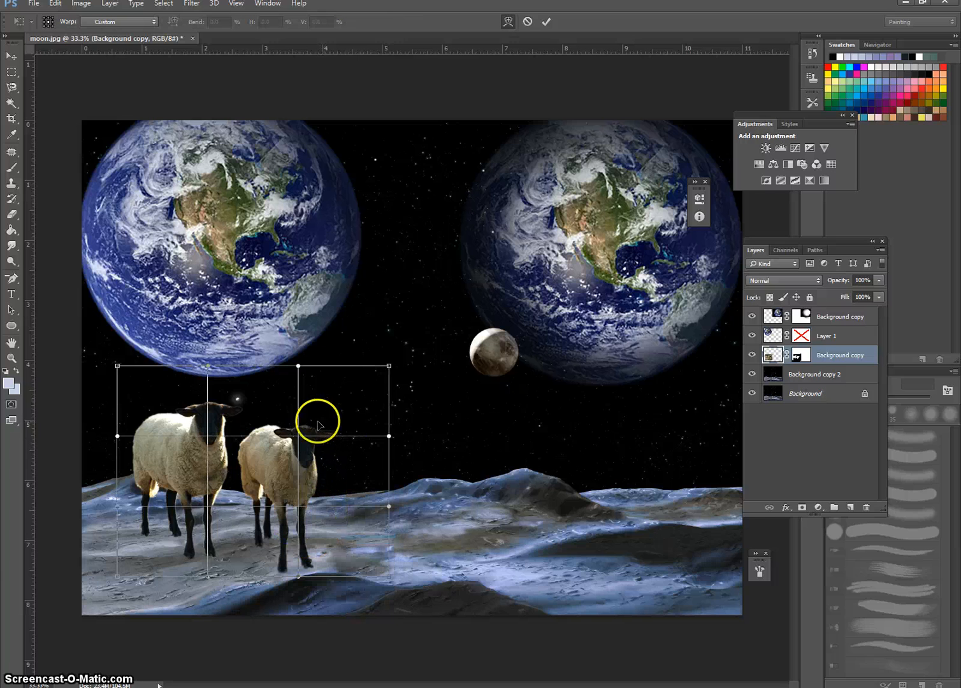
mouse_move(299, 437)
left_mouse_down()
mouse_move(324, 409)
mouse_move(352, 403)
mouse_move(355, 375)
mouse_move(349, 388)
left_mouse_up()
left_click(231, 411)
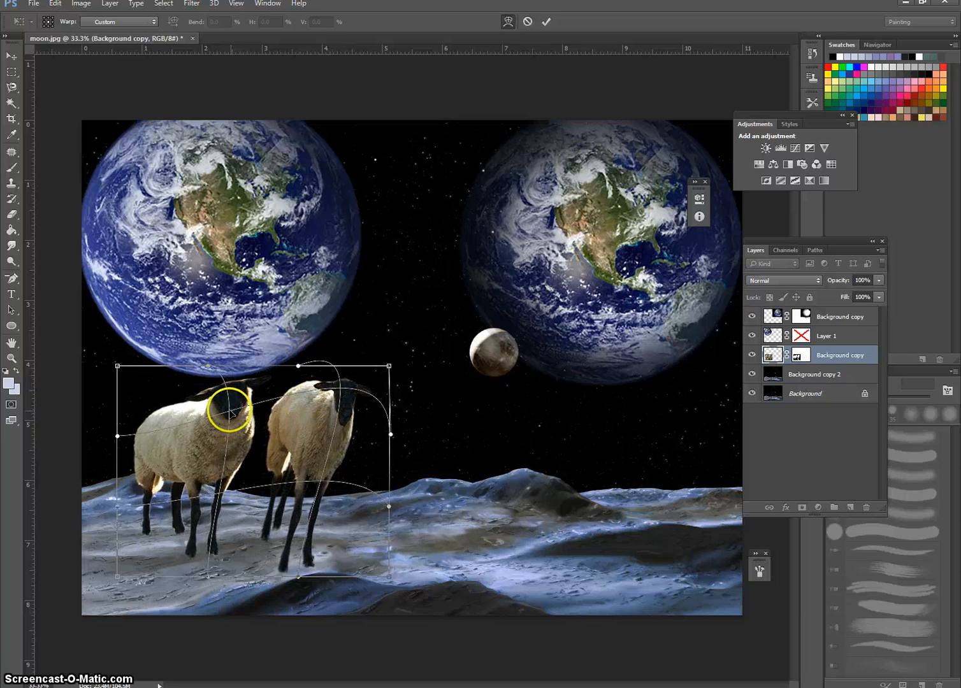
left_click_drag(229, 413, 185, 414)
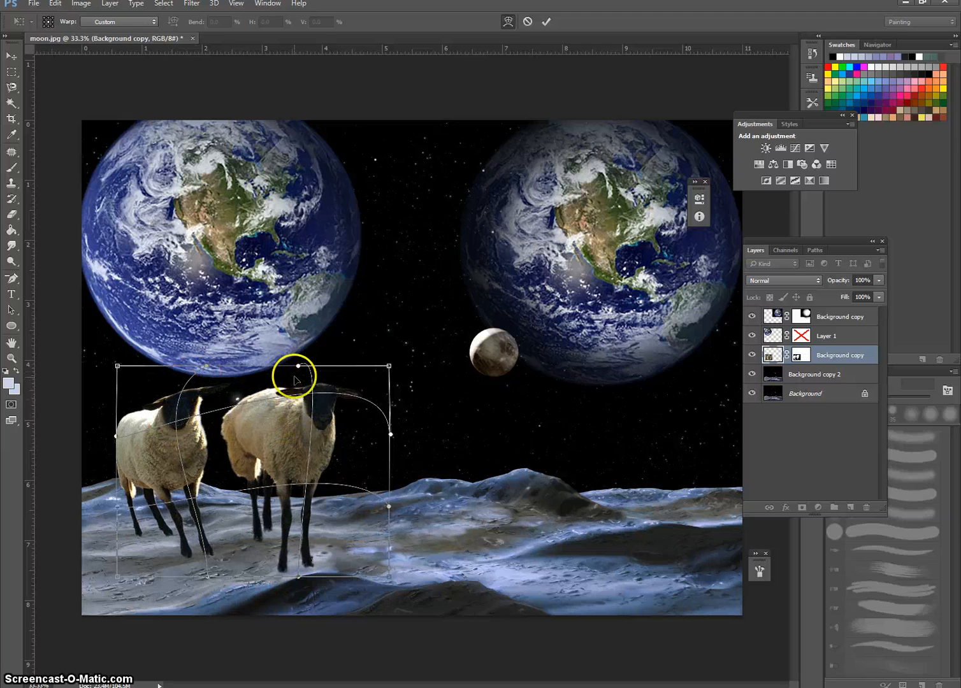
left_click_drag(298, 368, 366, 190)
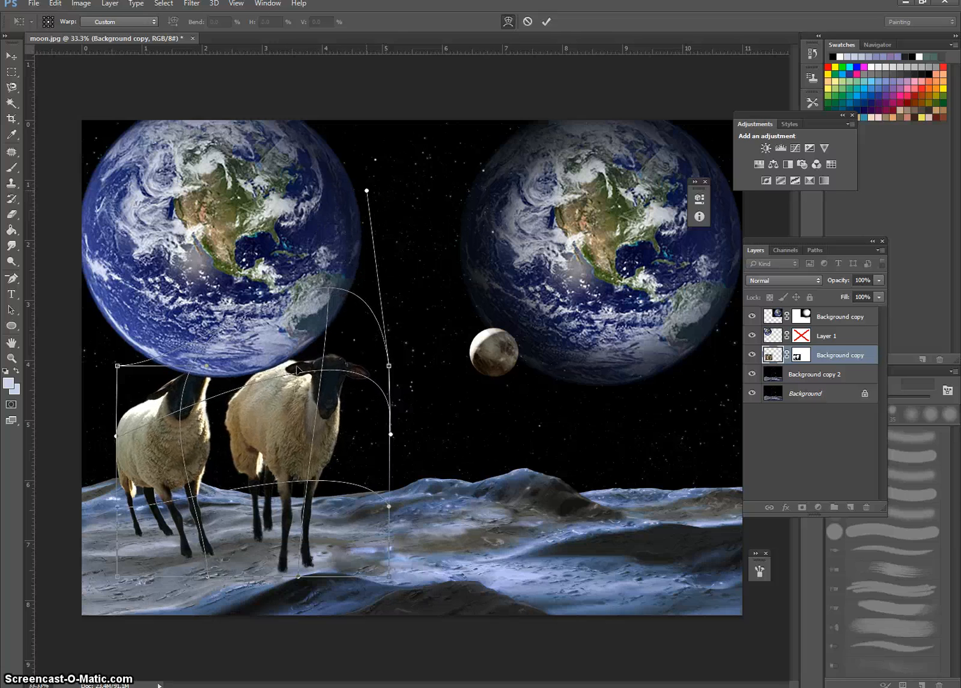
left_click_drag(178, 446, 482, 646)
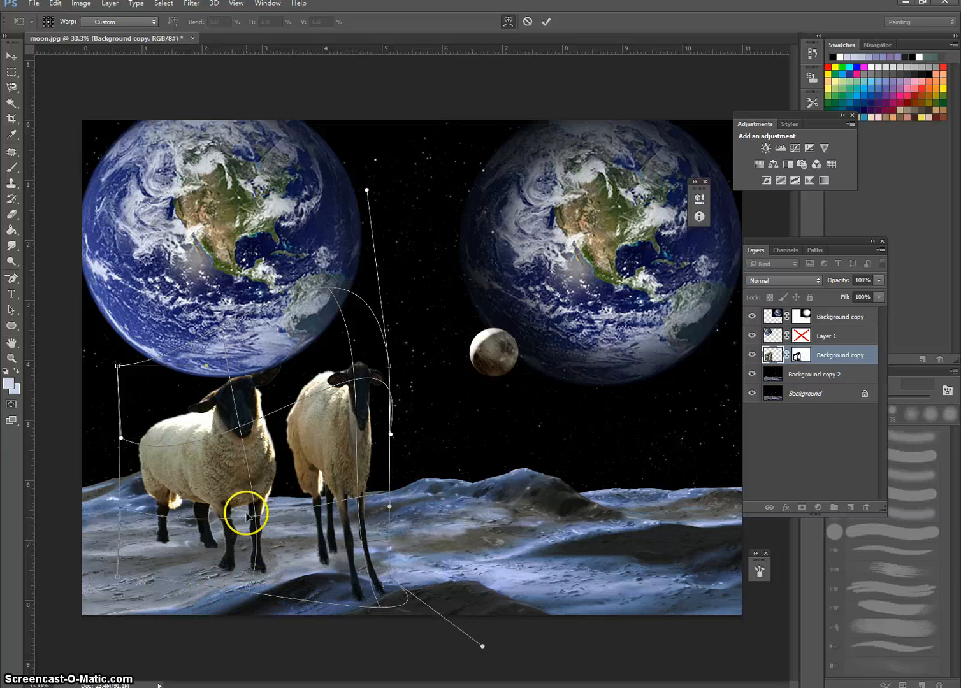
mouse_move(258, 527)
left_mouse_down()
mouse_move(253, 515)
mouse_move(253, 536)
mouse_move(254, 513)
mouse_move(270, 532)
left_mouse_up()
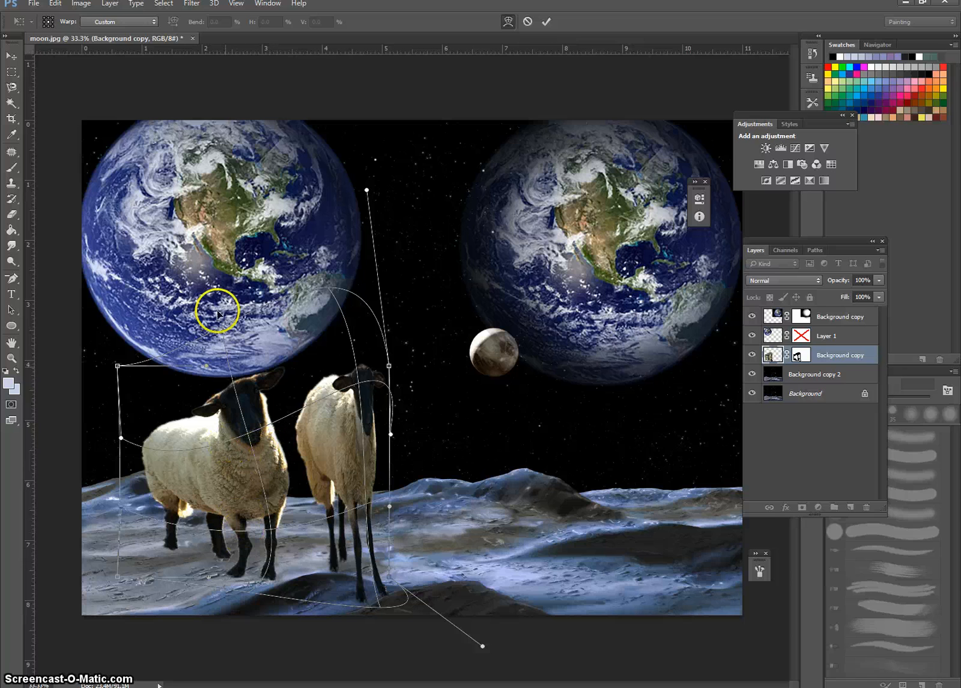
left_click(5, 56)
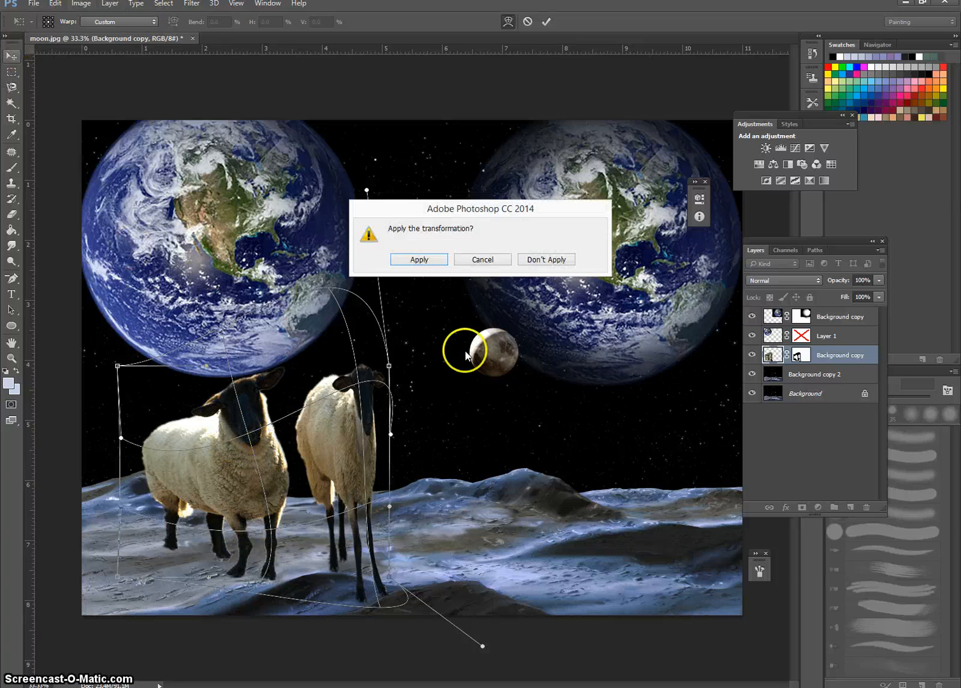
left_click(432, 262)
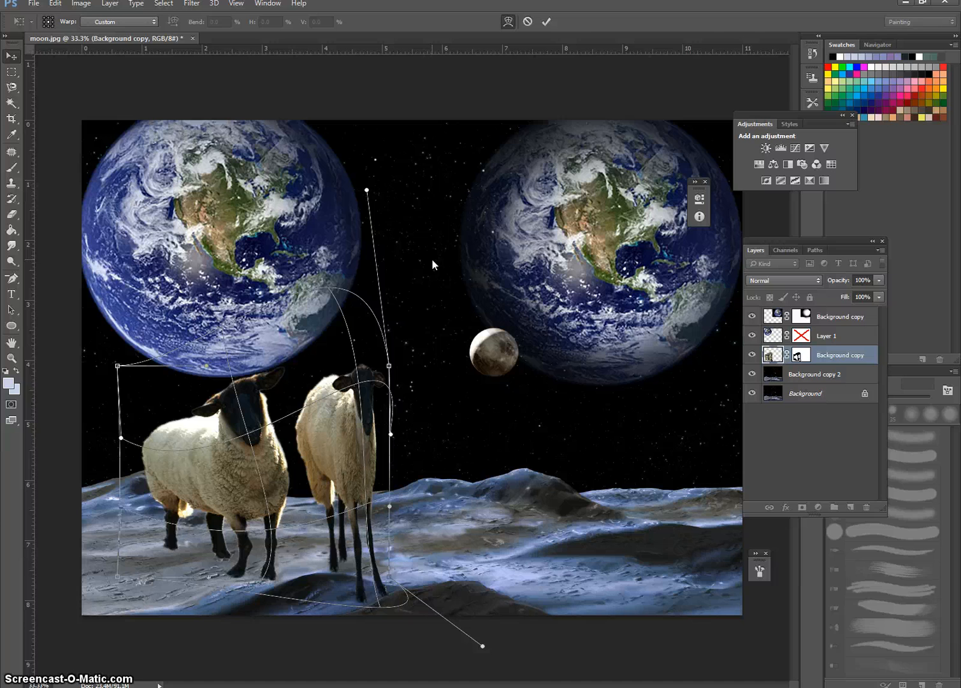
Step: Try shifting the warped sheep toward the middle of the scene, and step back to their original unwarped shape
left_click_drag(246, 446, 310, 440)
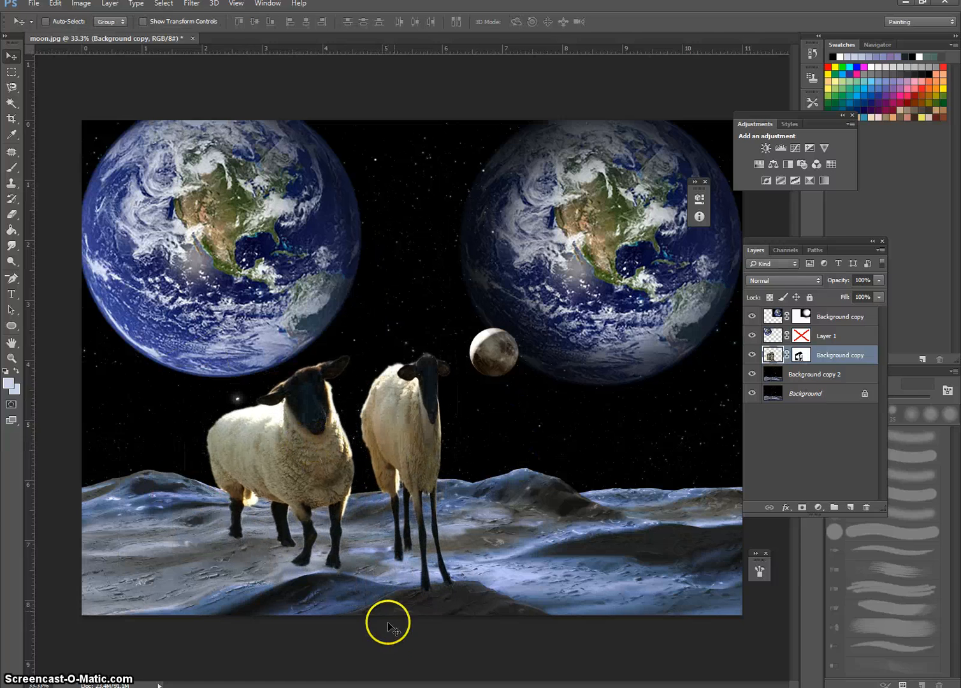
left_click_drag(407, 602, 268, 397)
left_click(58, 9)
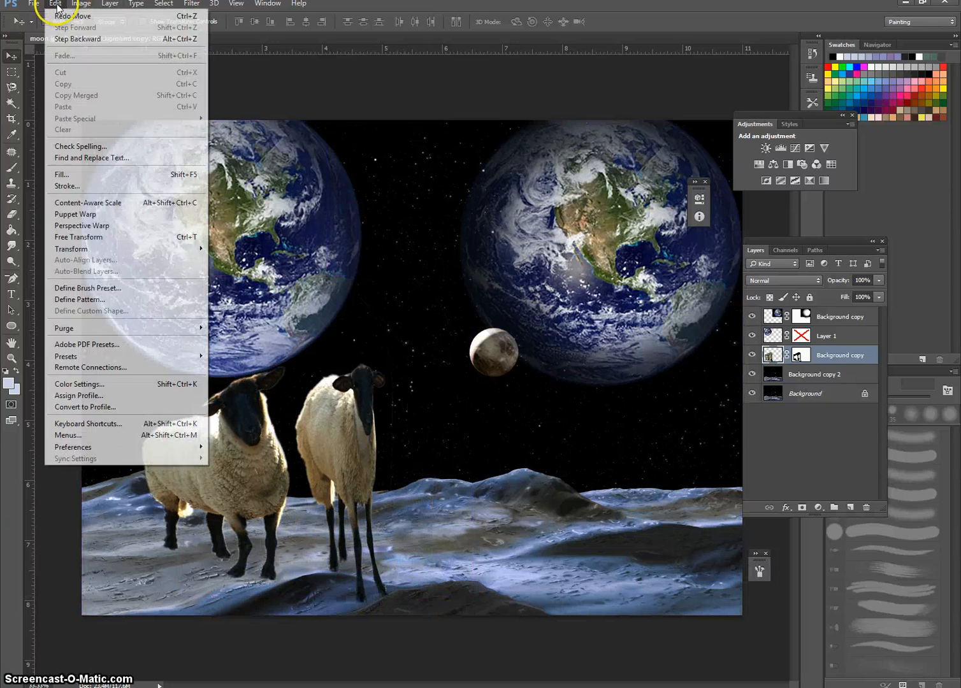
left_click(64, 37)
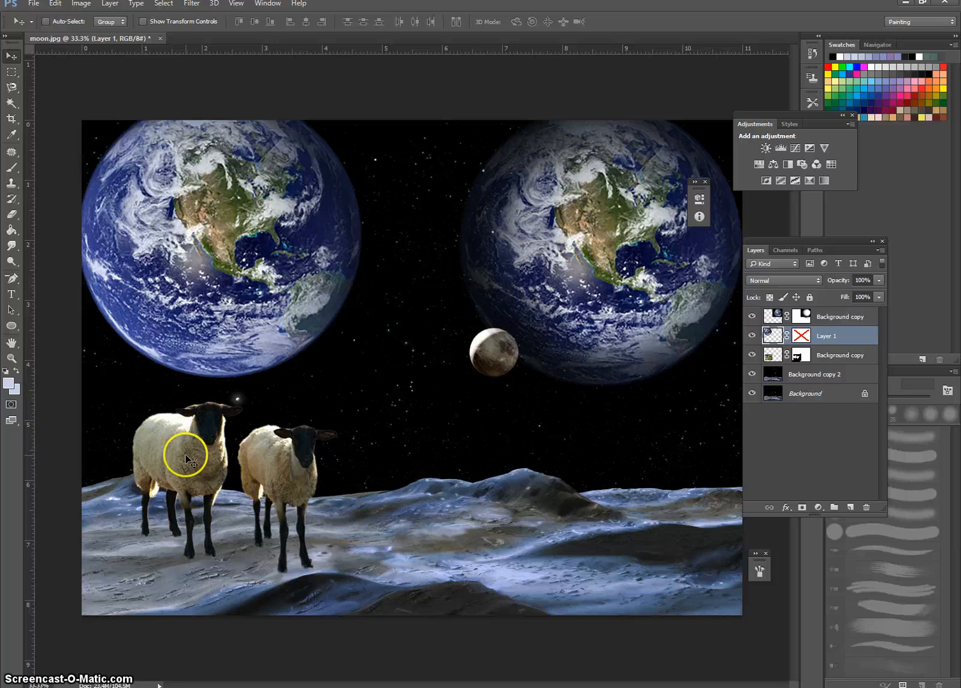
Step: Flip the sheep layer horizontally, move the two sheep to the right side of the moonscape, and apply the transform
key("ctrl+t")
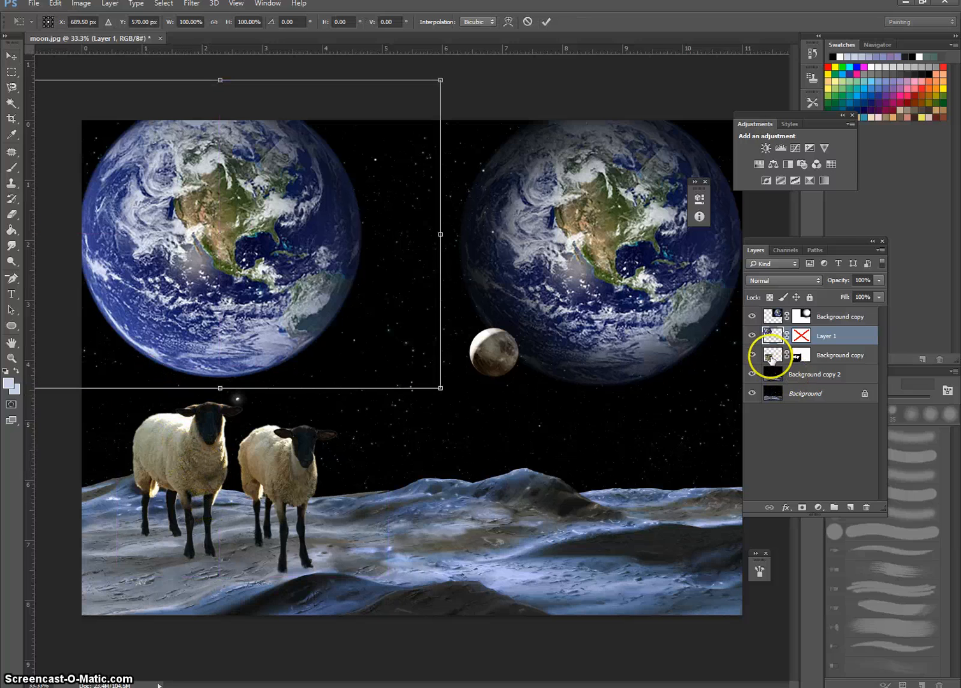
double_click(282, 273)
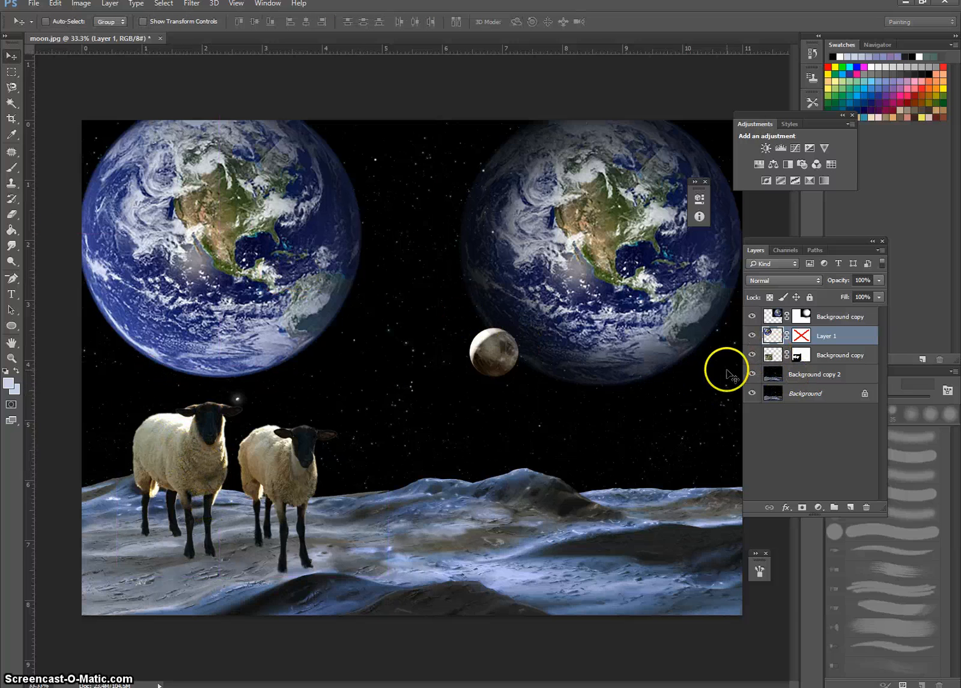
left_click(773, 358)
key("ctrl+t")
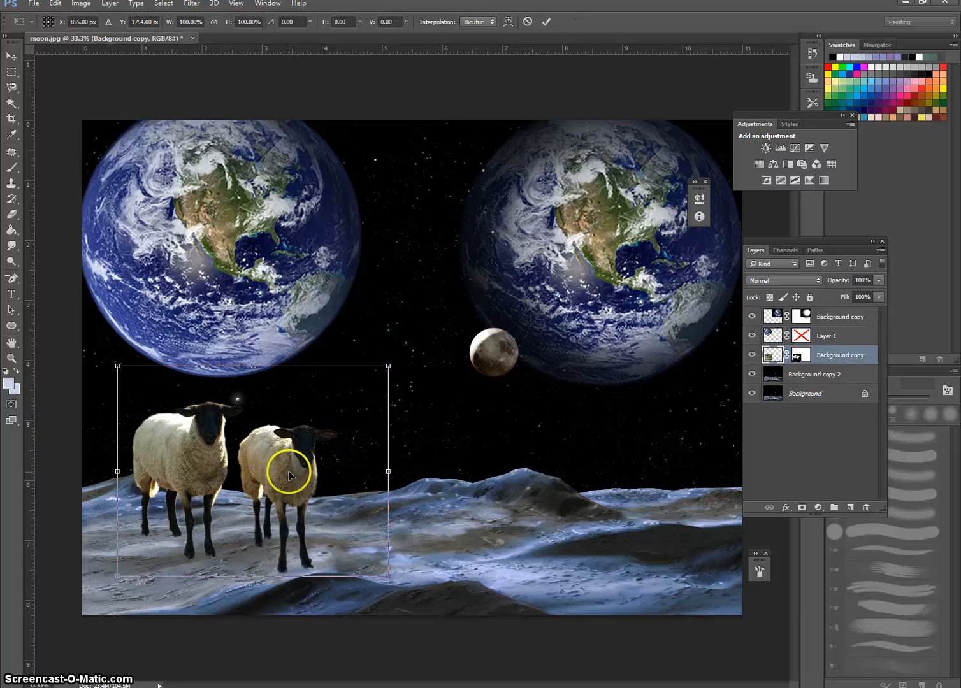
right_click(291, 477)
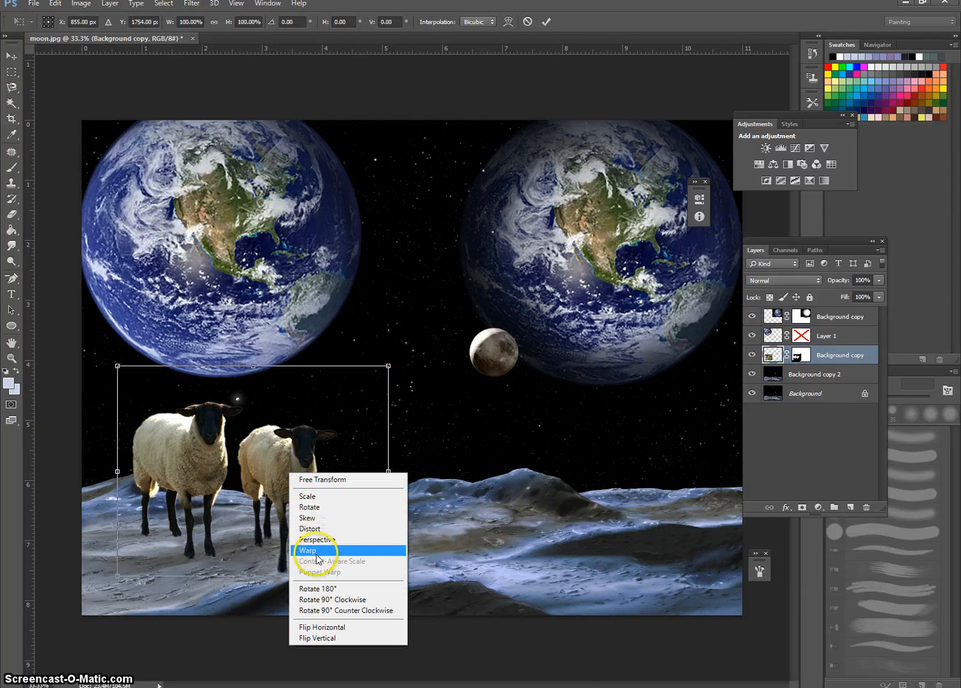
left_click(323, 627)
left_click_drag(320, 472, 620, 486)
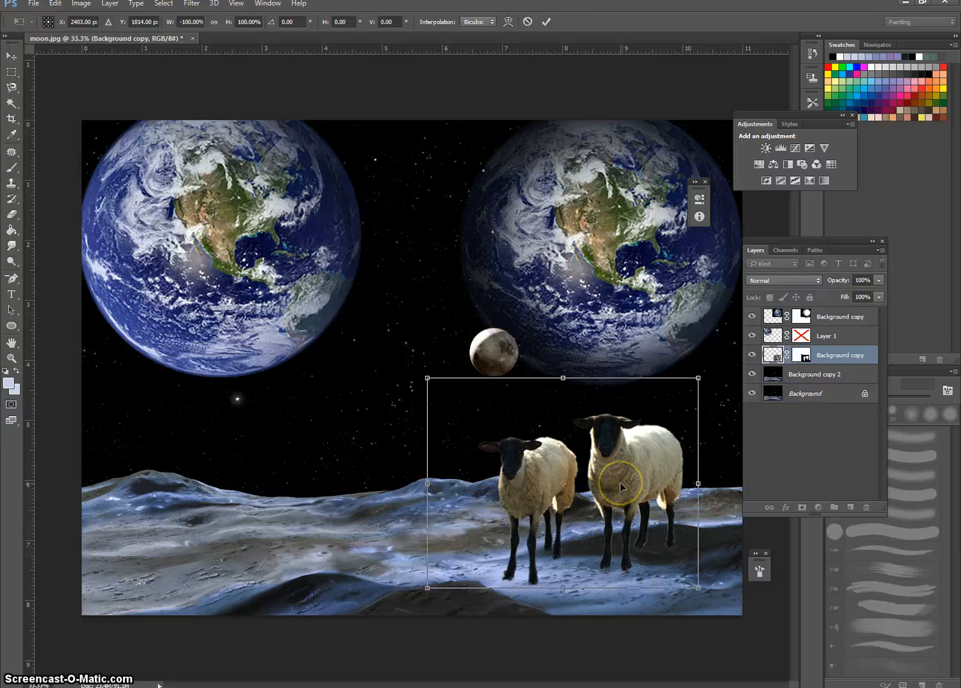
key("Return")
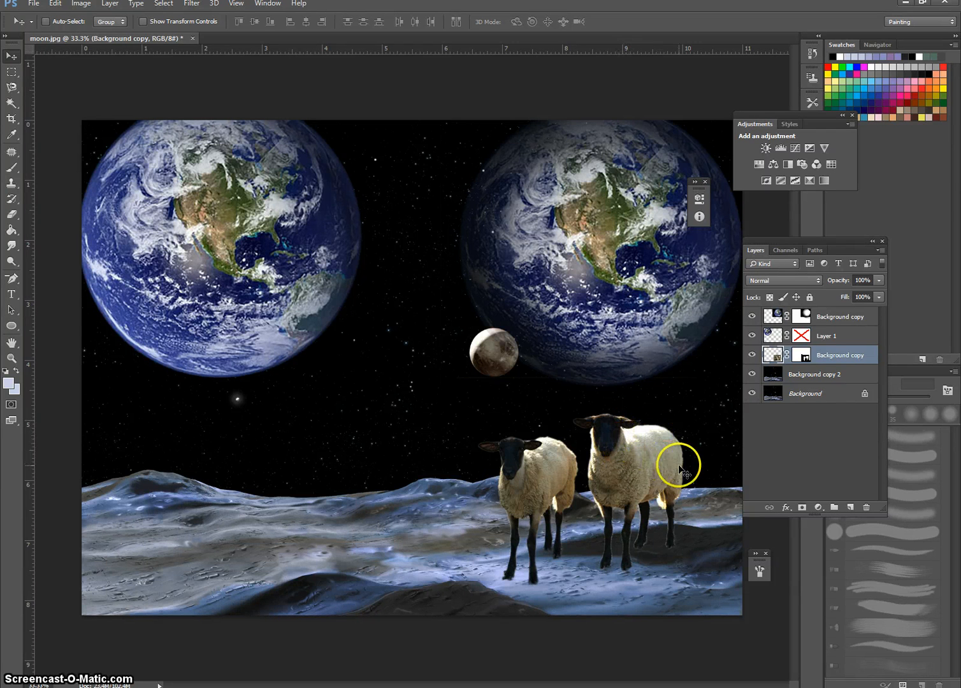
Step: Move the fully lit Earth on Layer 1 slightly down and to the right, clear of the canvas edges
left_click(765, 336)
left_click_drag(242, 238, 271, 276)
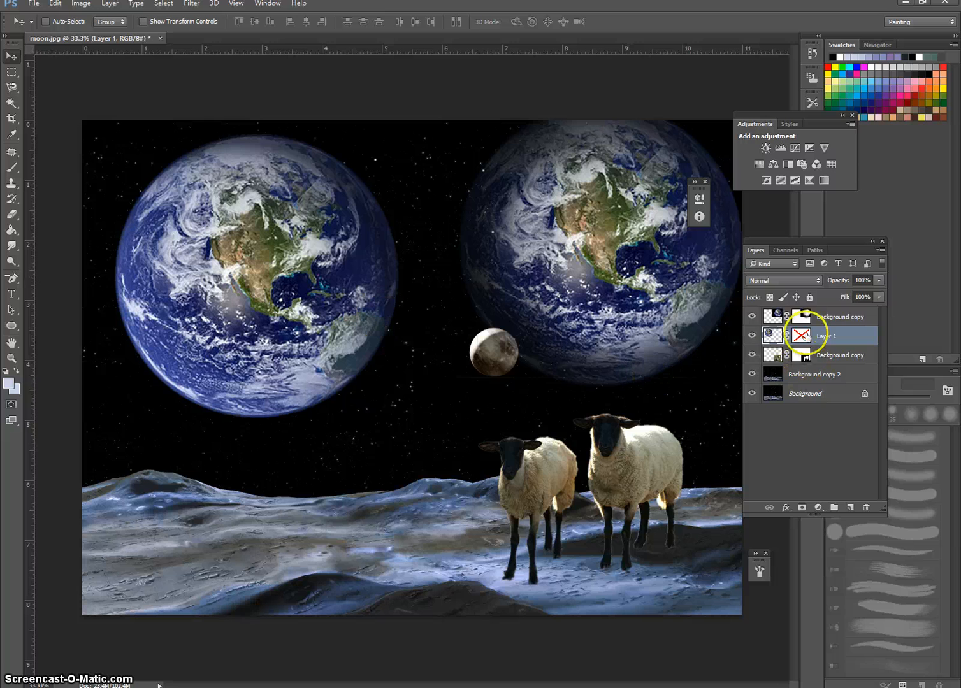
left_click_drag(228, 278, 211, 281)
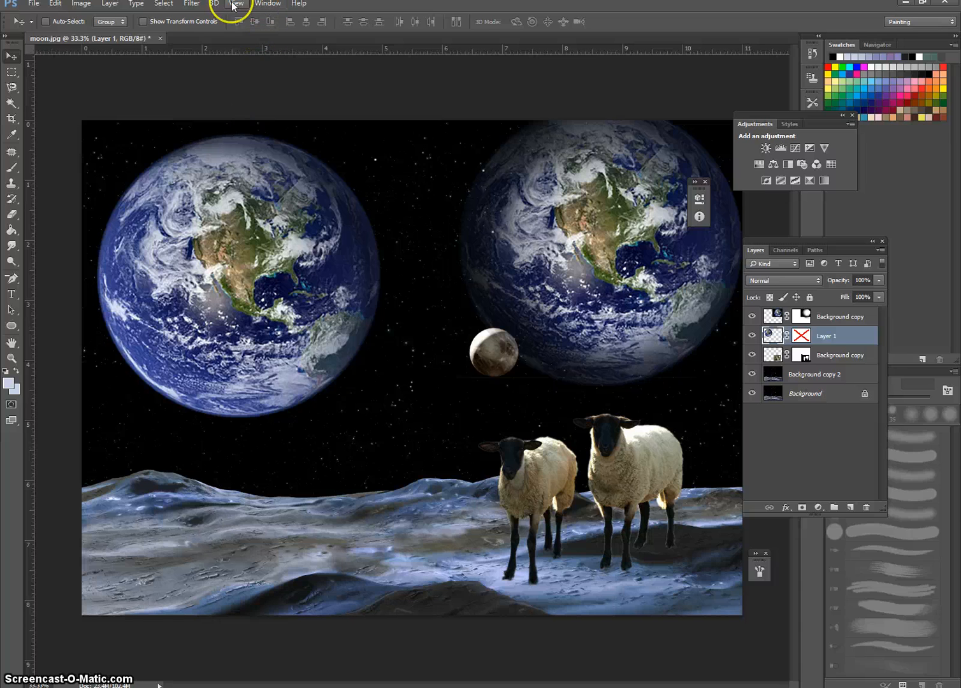
Step: Open the Filter Gallery for the Layer 1 Earth and preview the artistic Colored Pencil filter
left_click(191, 5)
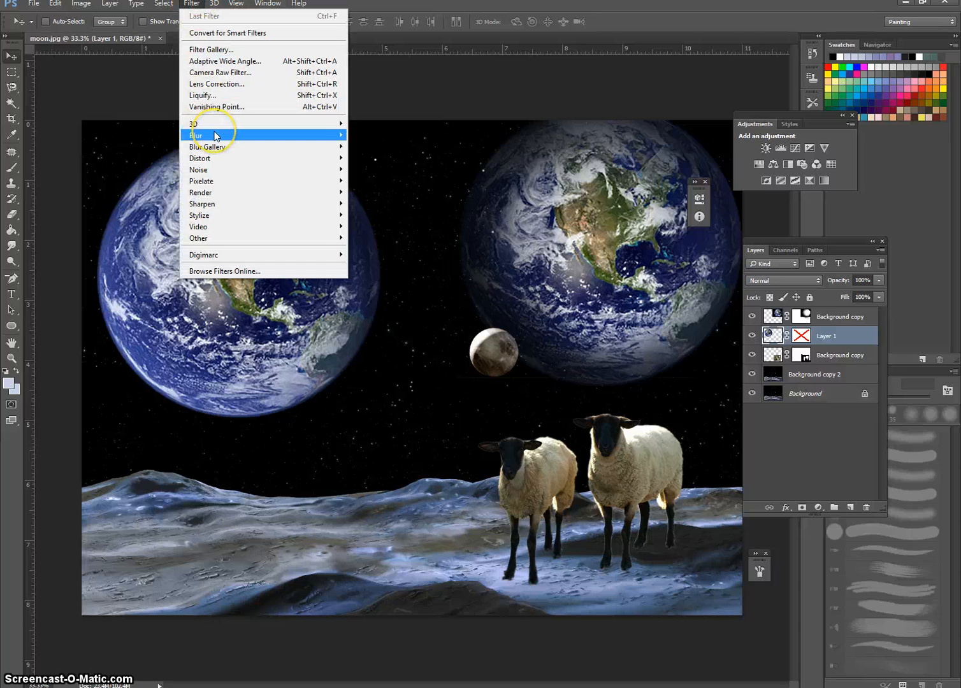
mouse_move(215, 136)
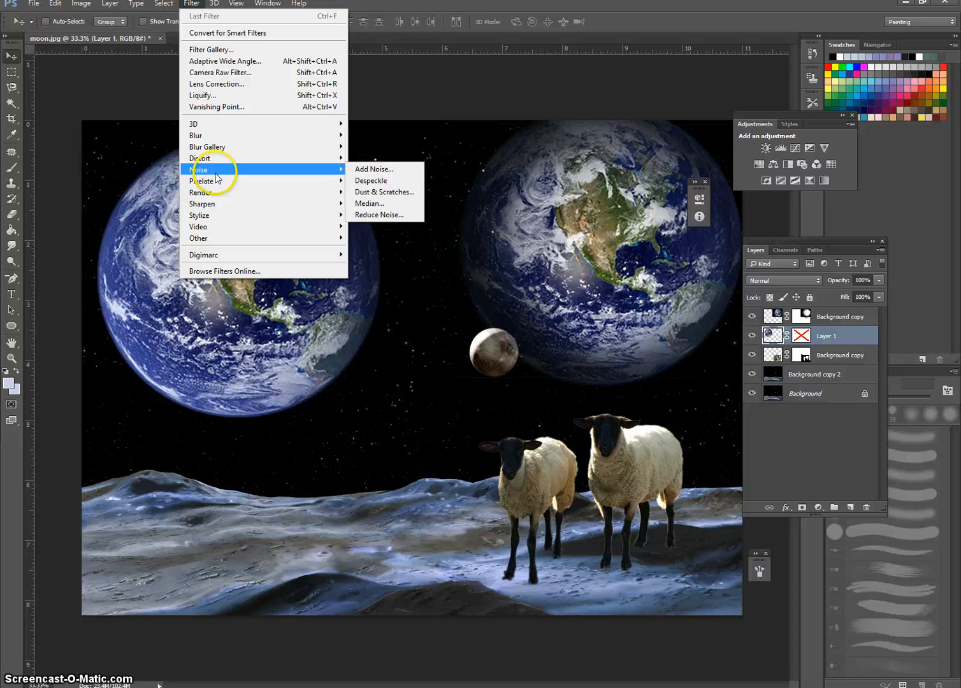
mouse_move(214, 185)
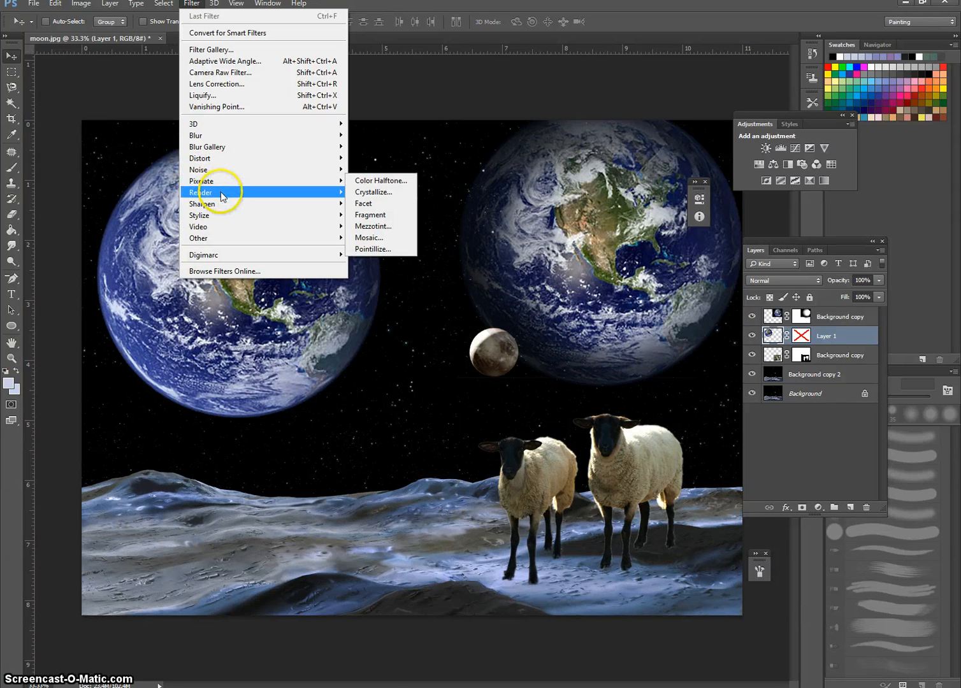
mouse_move(226, 211)
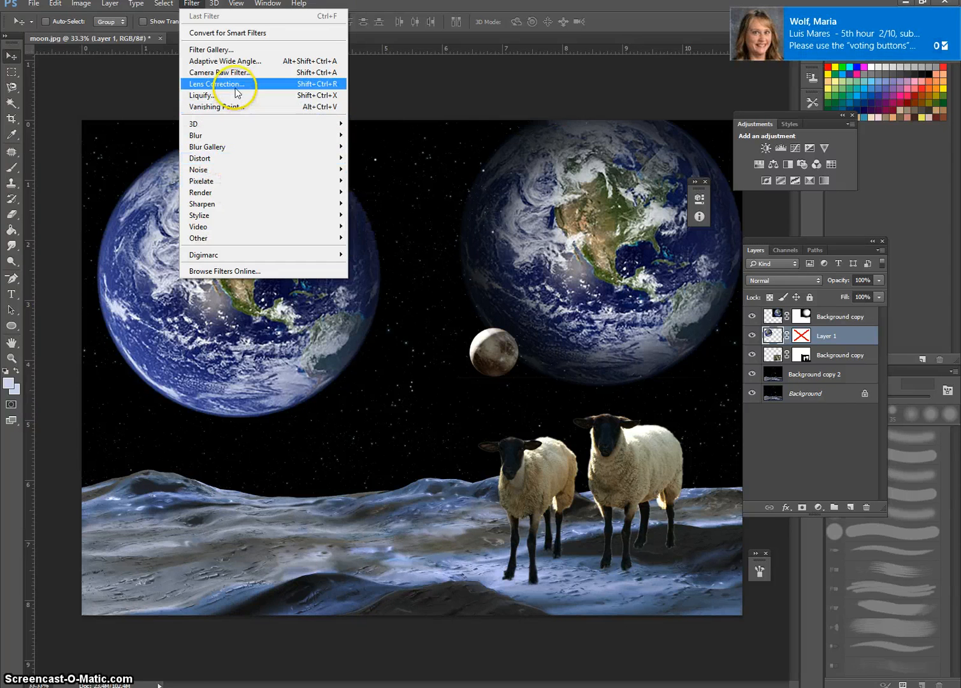
left_click(246, 51)
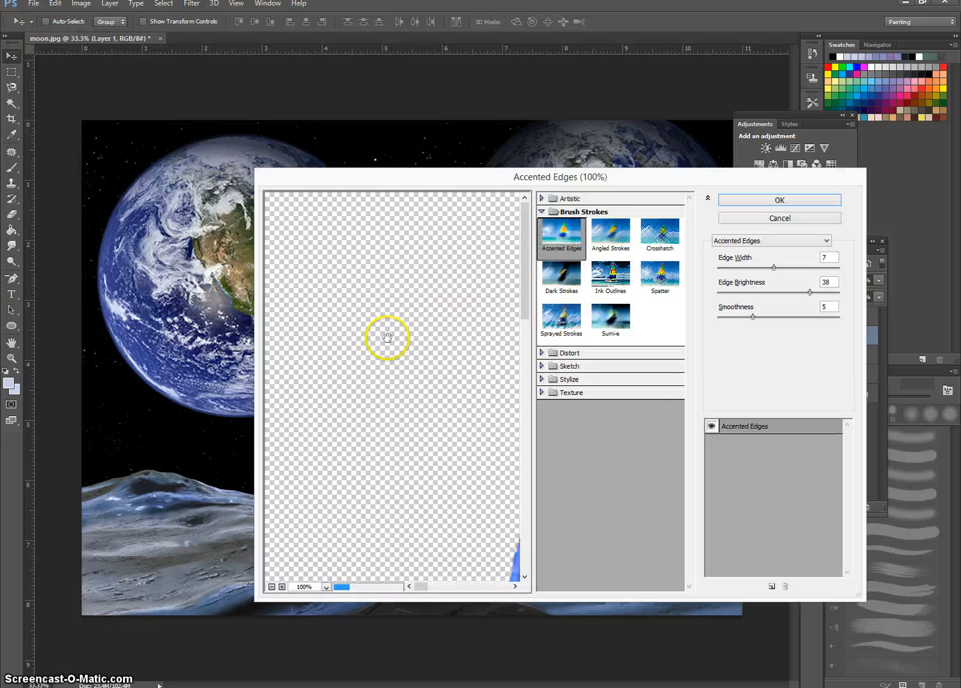
left_click(541, 199)
left_click(552, 220)
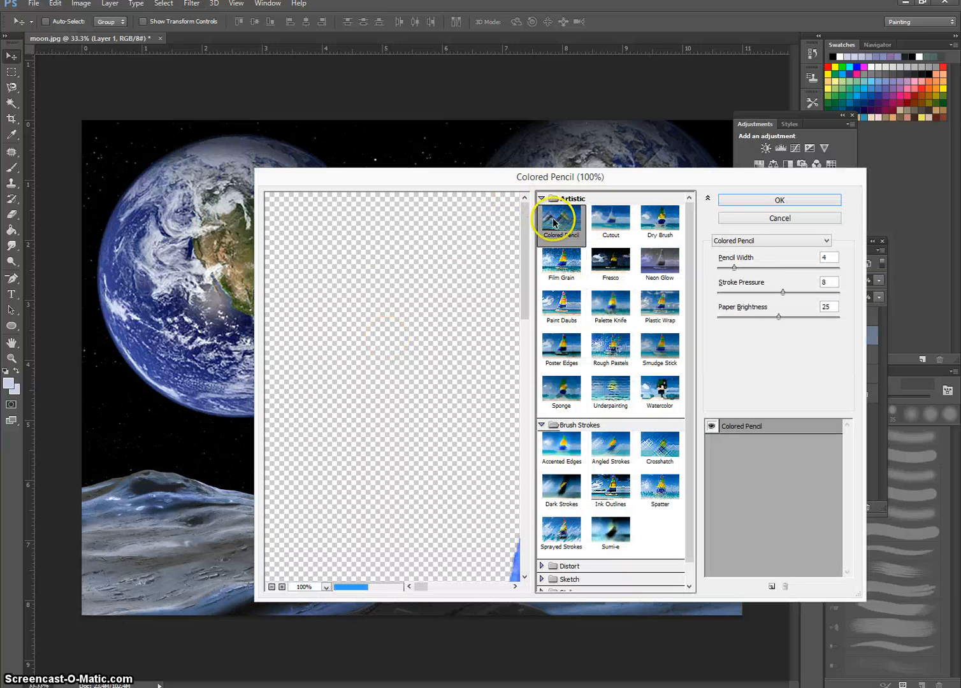
Step: Try the Palette Knife and Smudge Stick filters on the Earth with the preview reduced to 33.3%
left_click_drag(422, 176, 454, 171)
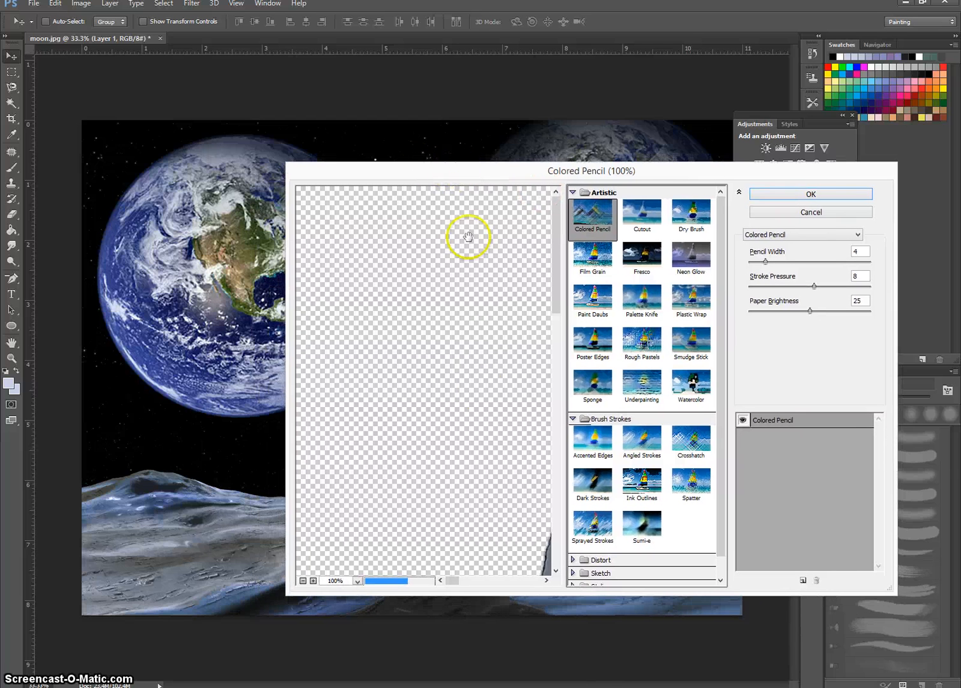
left_click_drag(468, 237, 468, 580)
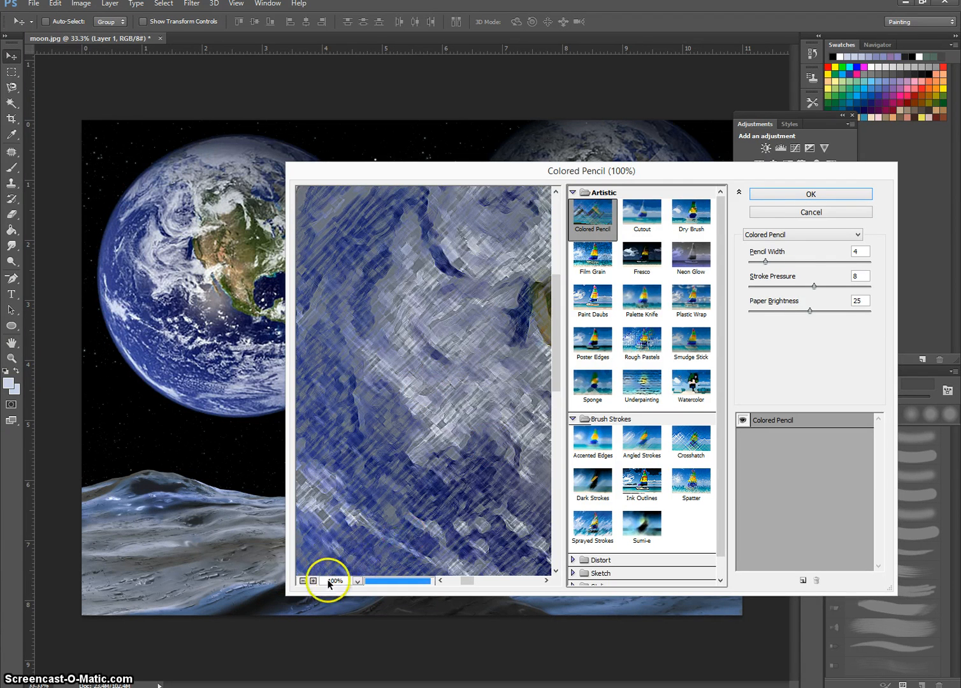
left_click(302, 581)
left_click(303, 581)
left_click(302, 581)
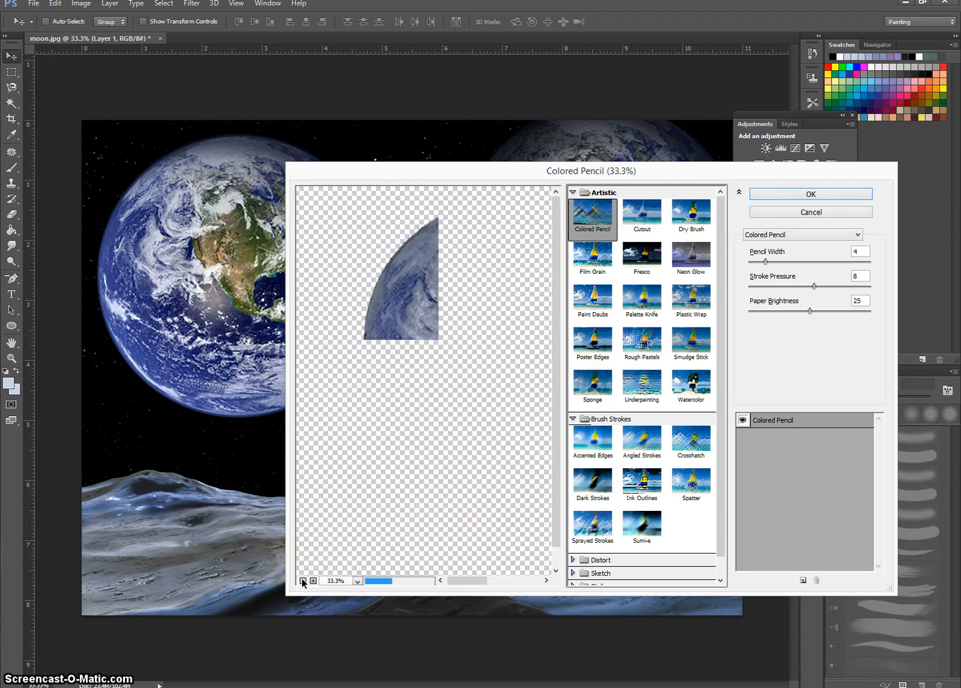
left_click(302, 581)
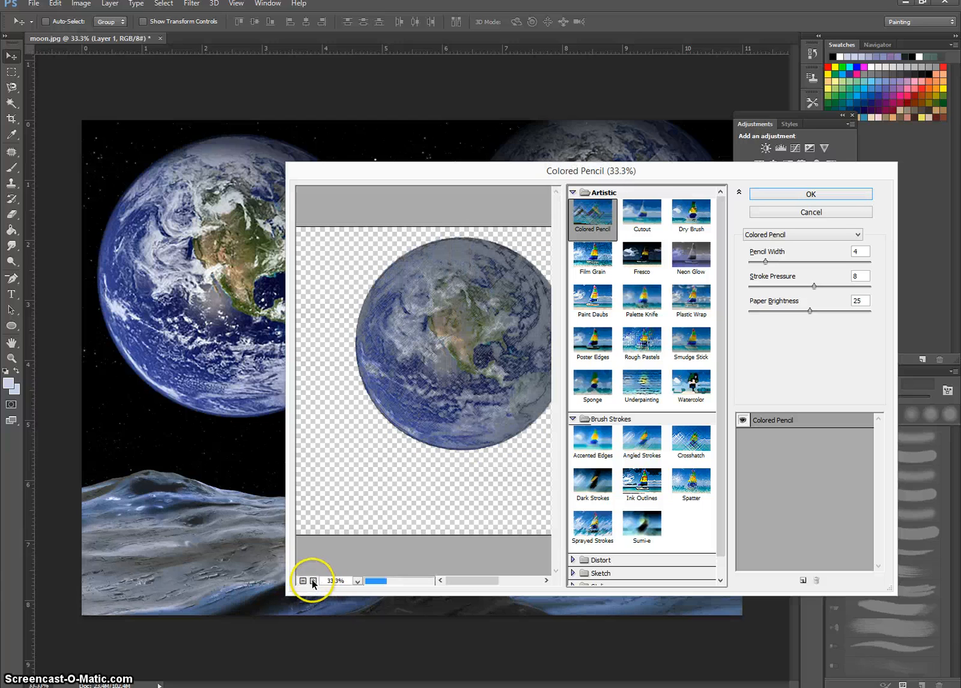
left_click_drag(467, 579, 479, 578)
left_click(643, 304)
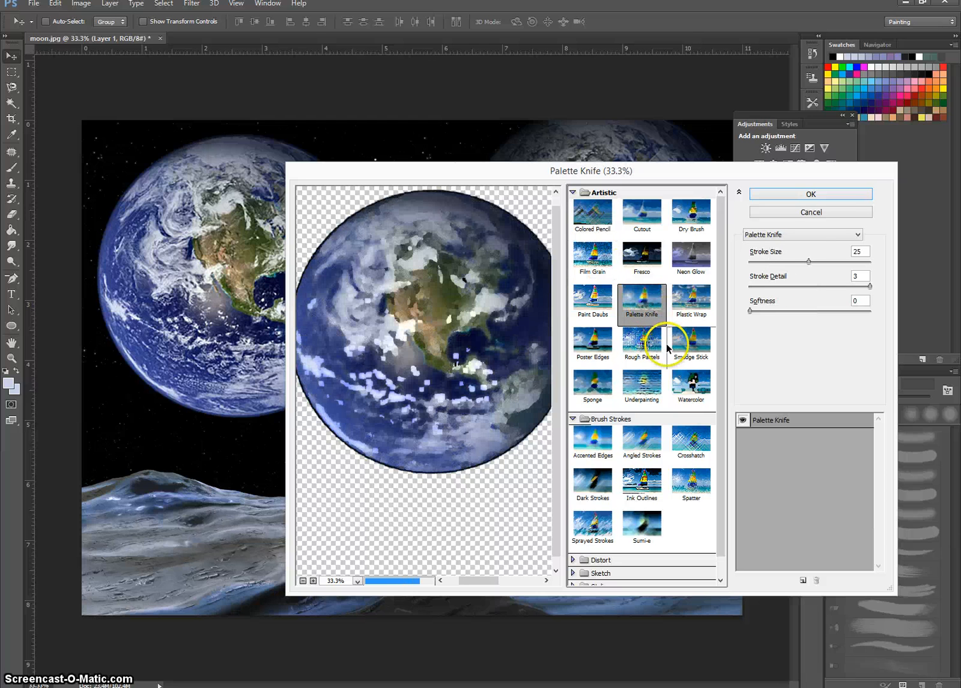
left_click(686, 347)
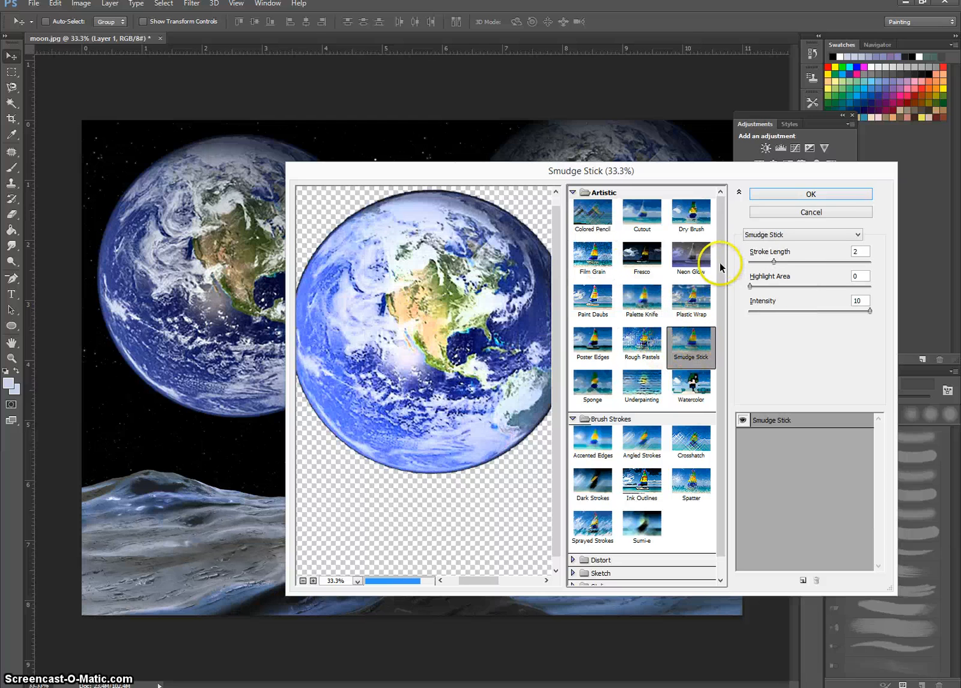
Step: Try the Dark Strokes filter on the Earth with a balance of 4
left_click_drag(722, 252, 724, 327)
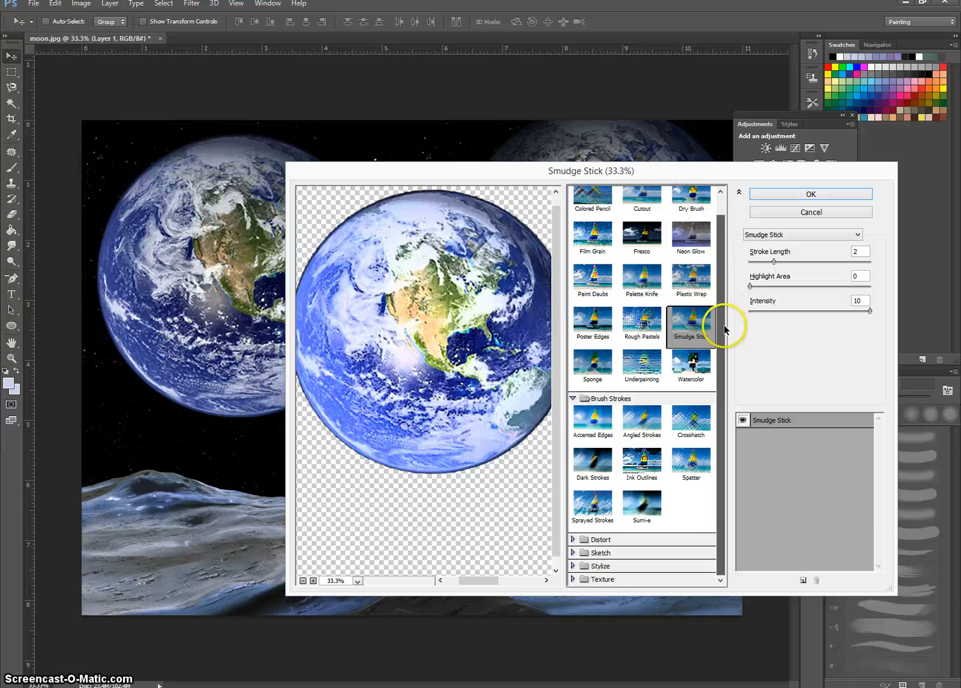
left_click(607, 468)
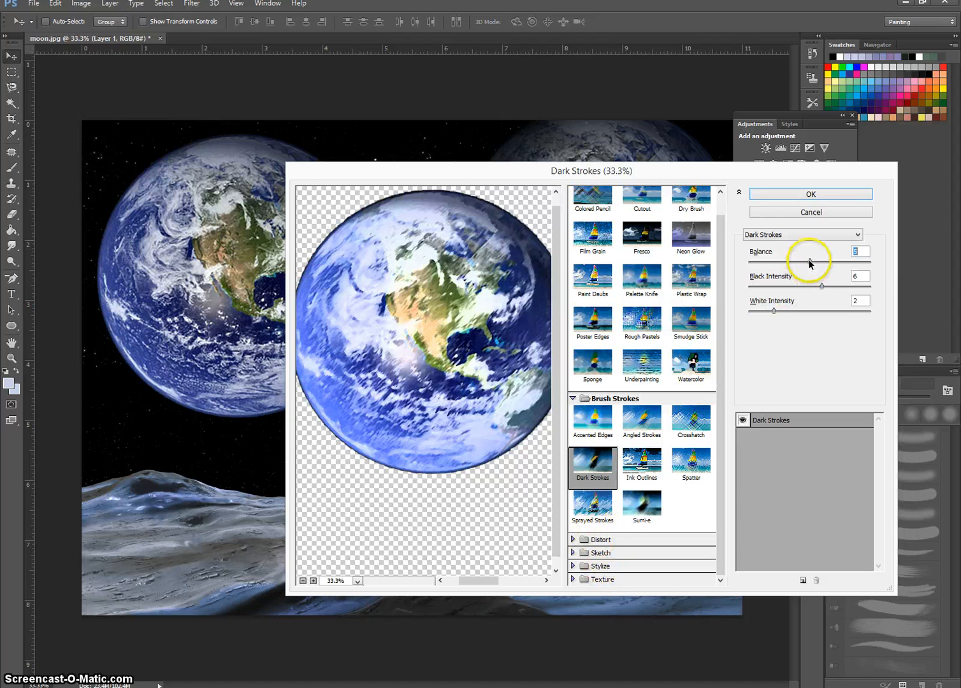
mouse_move(807, 263)
left_mouse_down()
mouse_move(847, 265)
mouse_move(795, 261)
left_mouse_up()
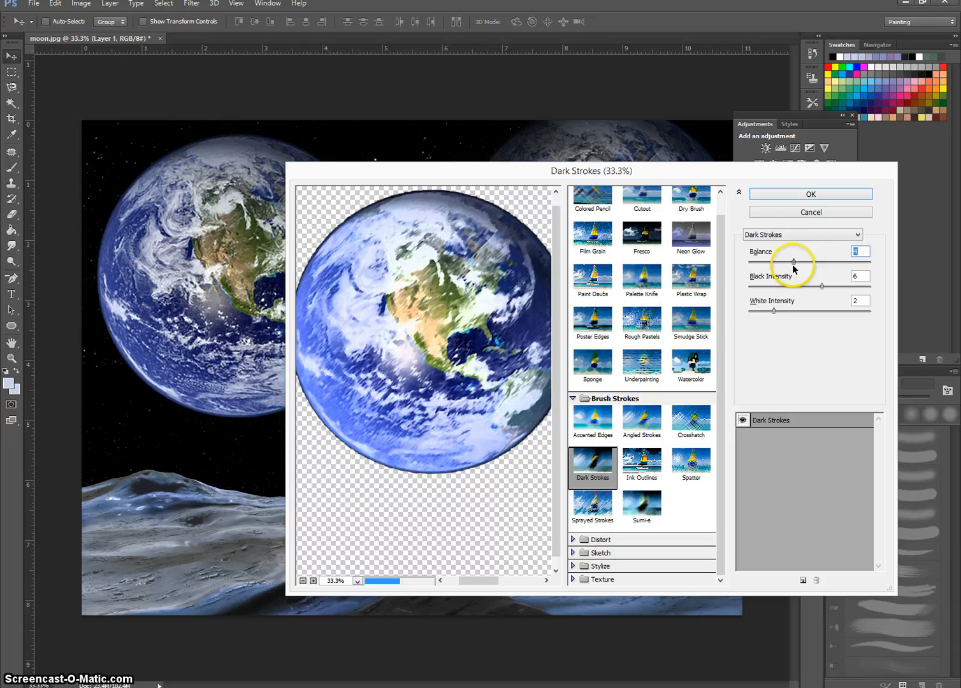
Step: Try the Fresco filter on the Earth with brush size 0 and a reduced brush detail
left_click(641, 234)
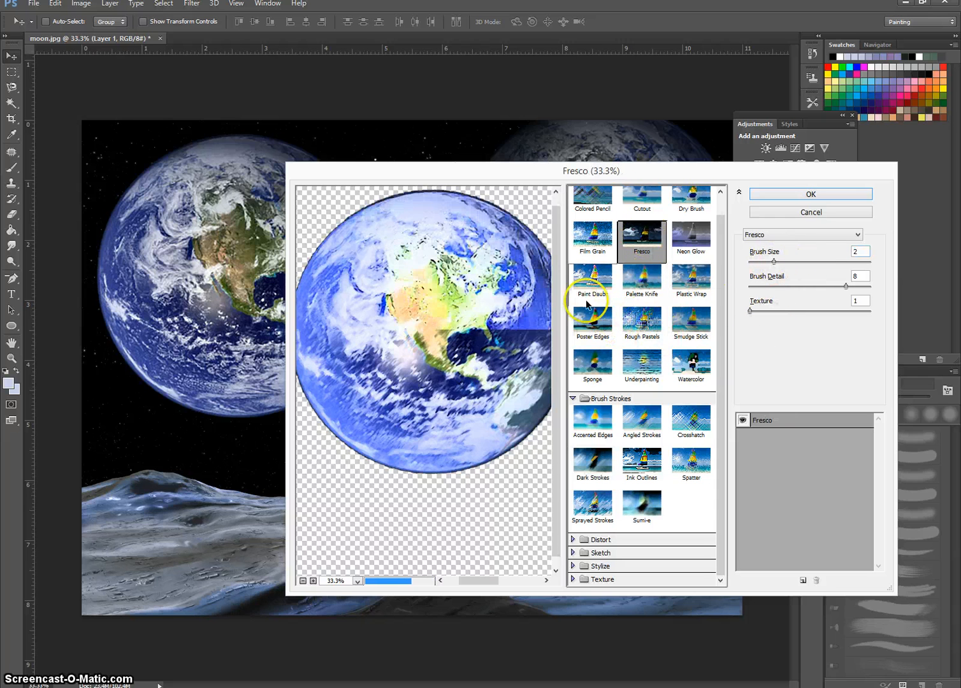
left_click_drag(773, 261, 744, 263)
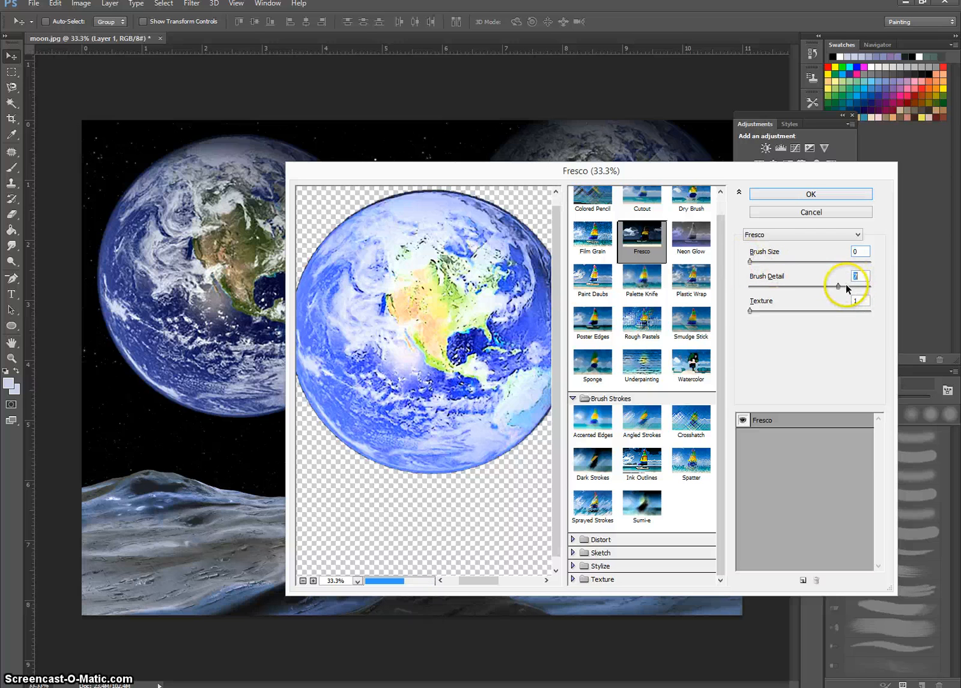
left_click_drag(844, 286, 787, 286)
Step: Apply the Film Grain filter to the Earth with grain 15, highlight area 0 and intensity 4
scroll(688, 242, "up", 1)
left_click(592, 256)
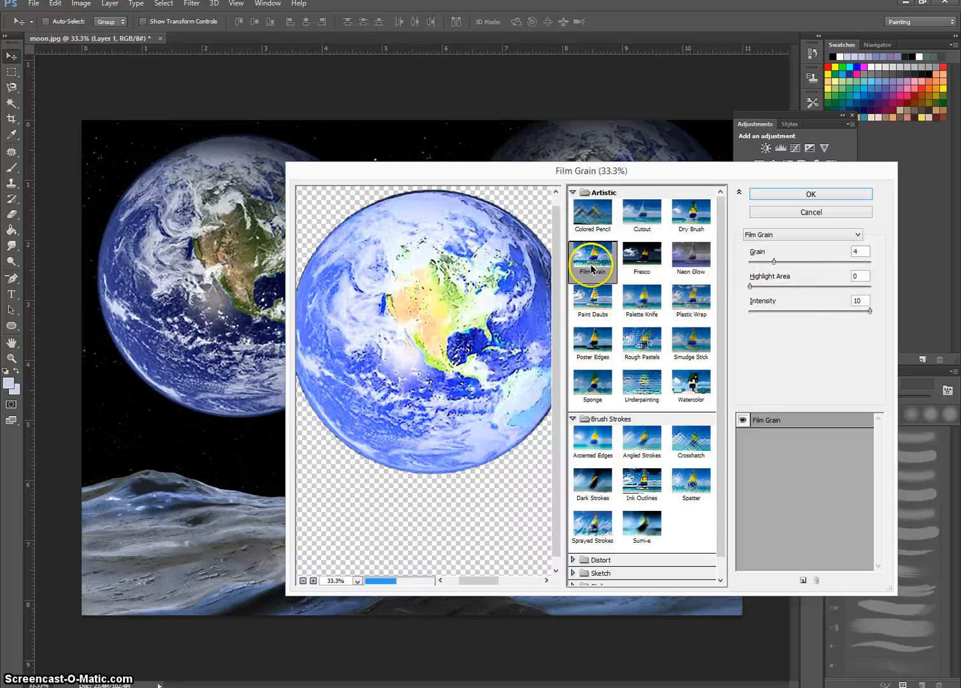
left_click_drag(775, 261, 840, 263)
left_click_drag(750, 286, 704, 289)
left_click_drag(869, 311, 795, 317)
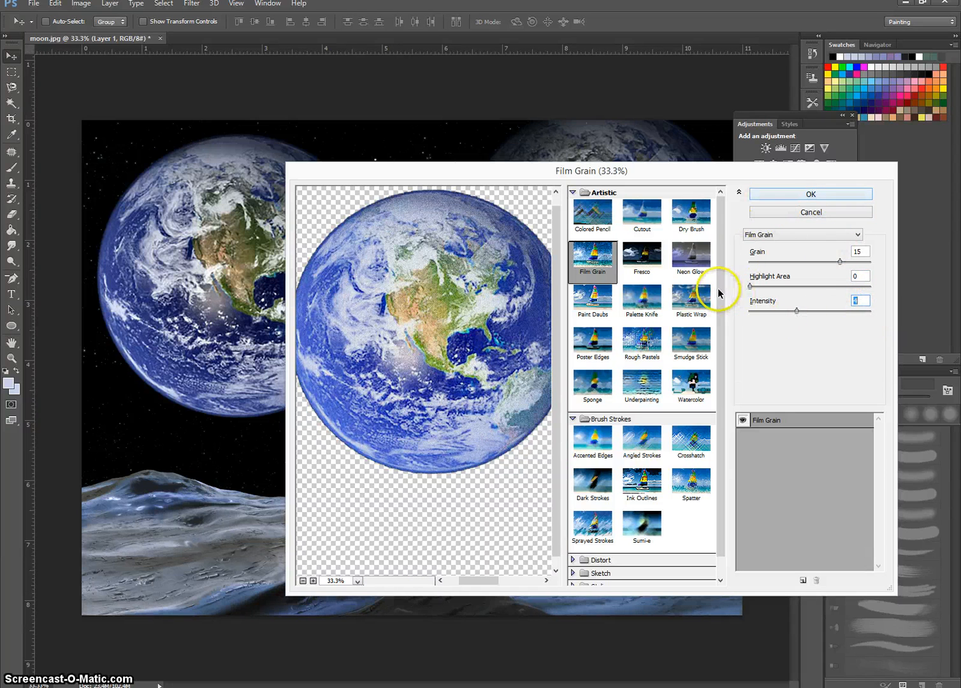
left_click_drag(720, 289, 720, 388)
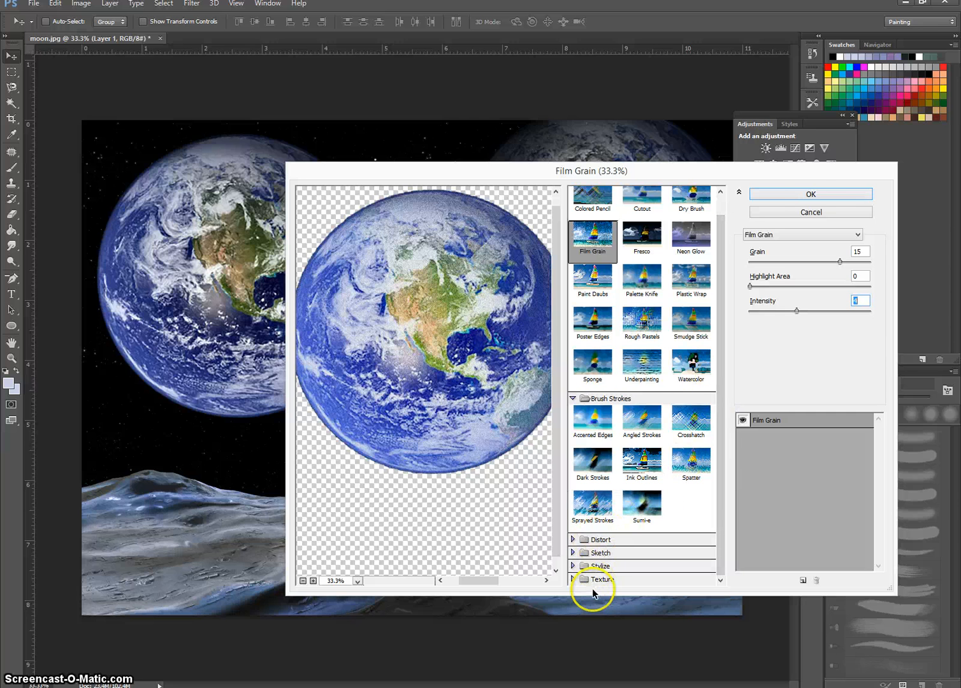
left_click(804, 195)
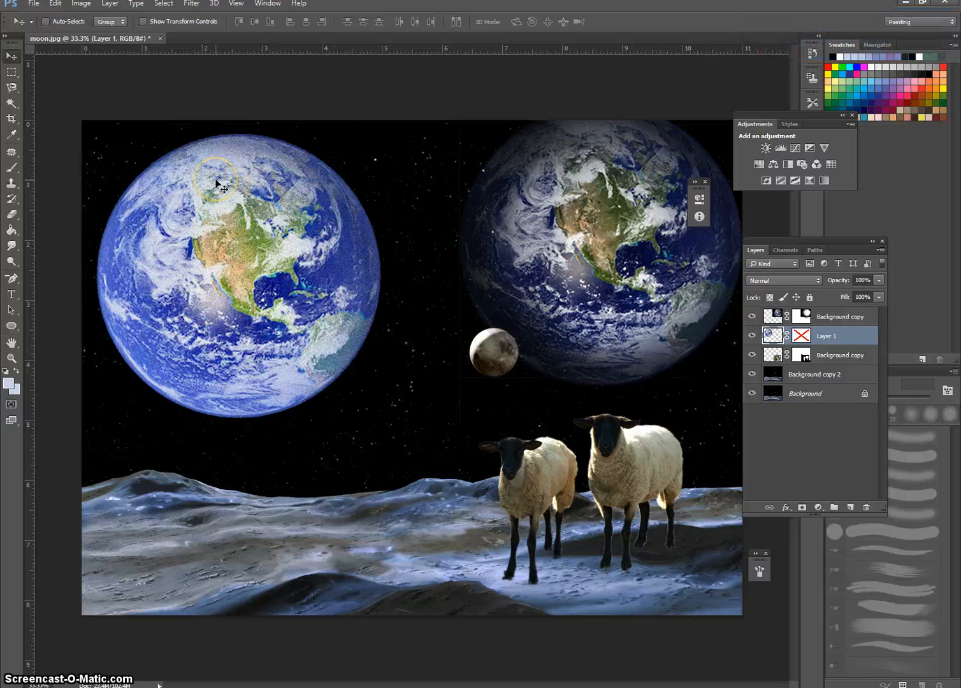
Step: Liquify the Layer 1 Earth, pulling its lower part down into long melting drips with brush sizes 100 and 500
left_click(192, 4)
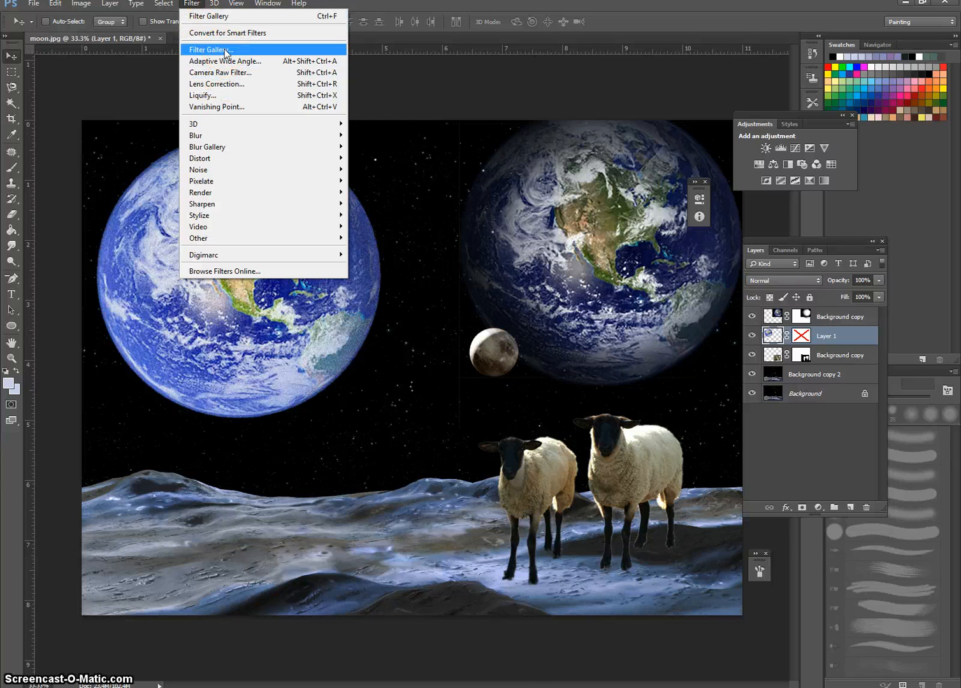
left_click(216, 100)
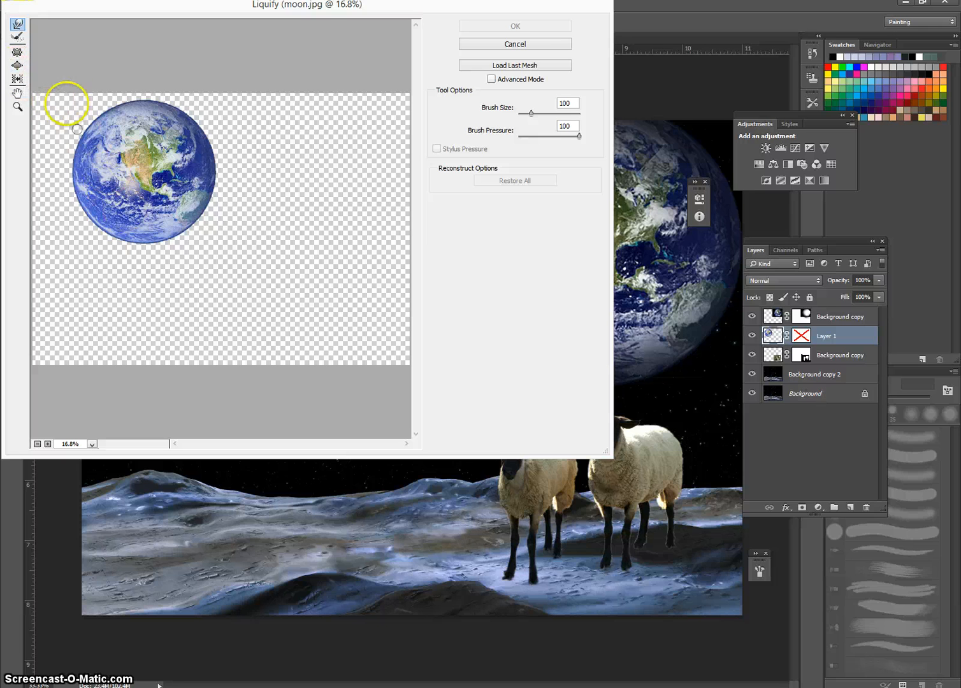
mouse_move(204, 225)
left_mouse_down()
mouse_move(179, 207)
mouse_move(180, 270)
mouse_move(159, 230)
mouse_move(150, 232)
mouse_move(147, 344)
left_mouse_up()
key("bracketright")
key("bracketright")
key("bracketright")
key("bracketright")
key("bracketright")
key("bracketright")
mouse_move(113, 195)
left_mouse_down()
mouse_move(112, 312)
mouse_move(123, 288)
left_mouse_up()
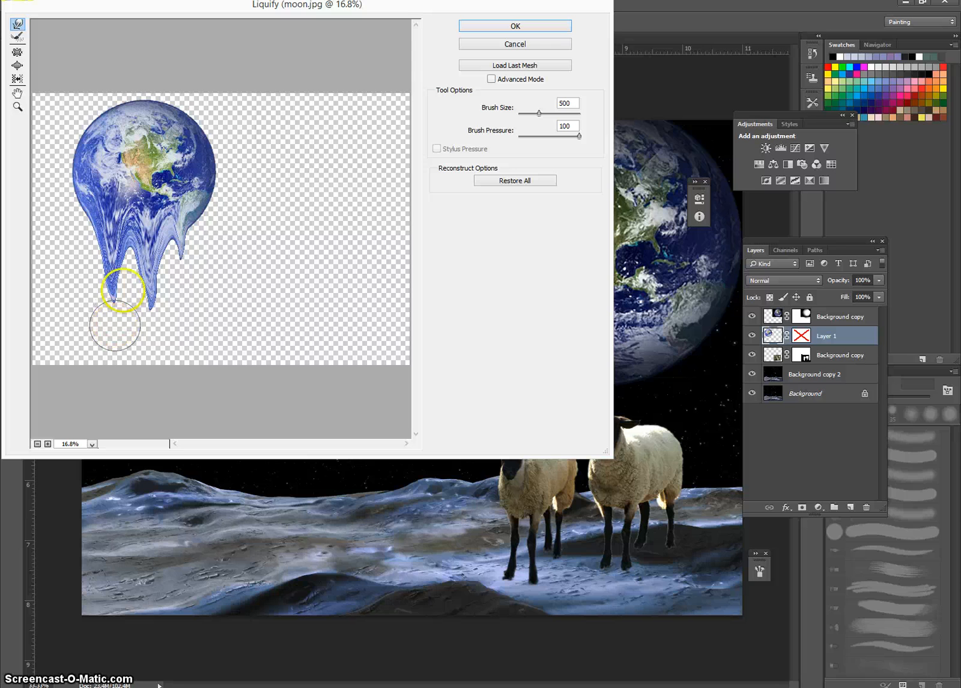
Step: Add smaller drips between the long ones and along the Earth's lower-left edge with brush sizes 90 and 150
key("bracketleft")
key("bracketleft")
key("bracketleft")
key("bracketleft")
key("bracketleft")
key("bracketleft")
key("bracketleft")
key("bracketleft")
left_click_drag(139, 243, 134, 313)
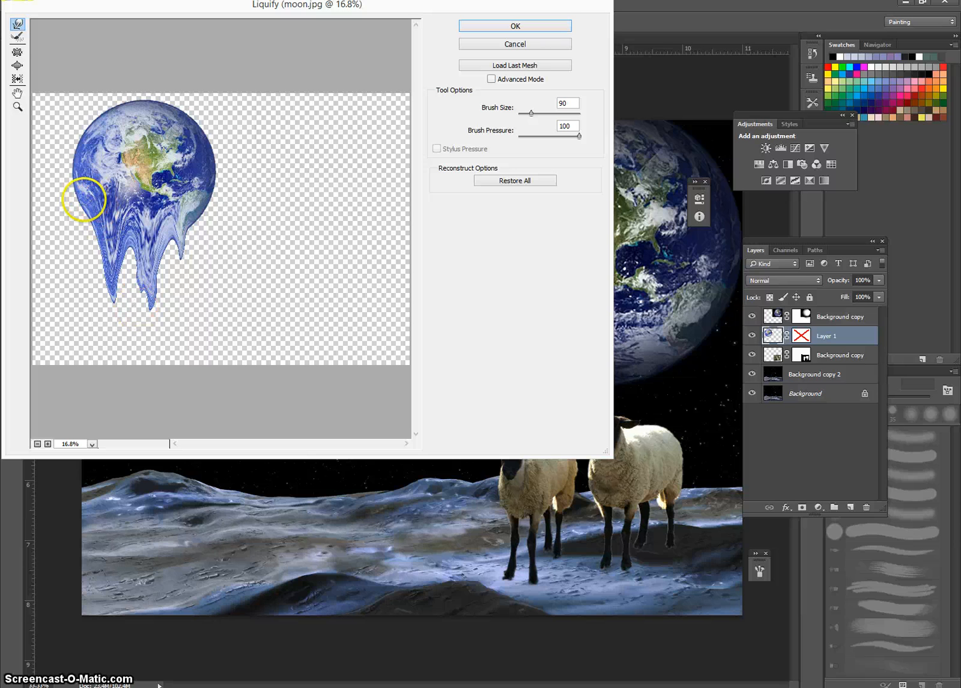
key("bracketright")
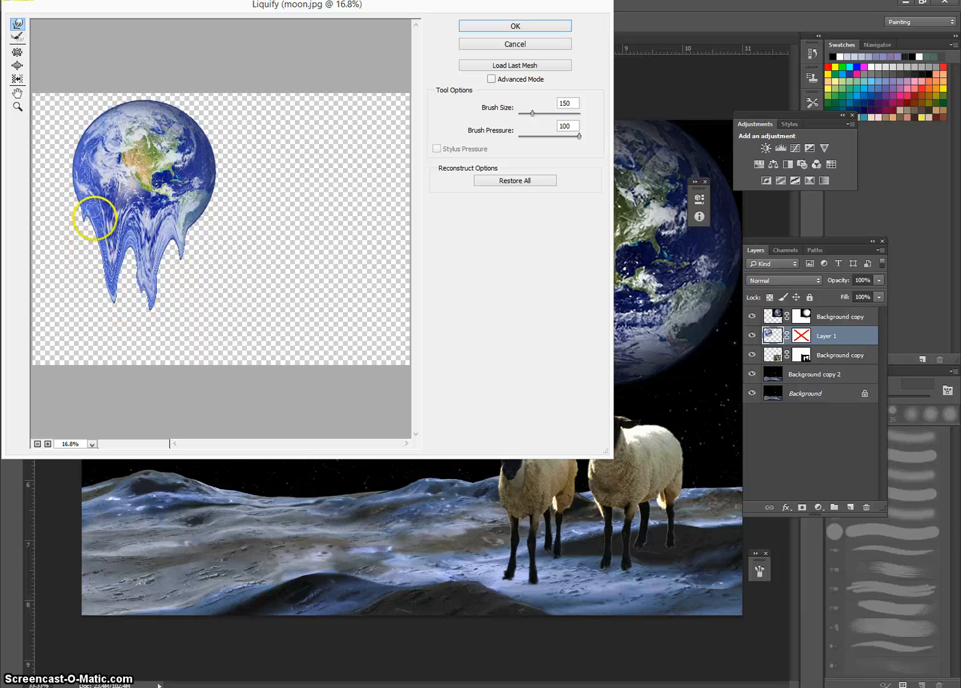
left_click_drag(95, 219, 89, 260)
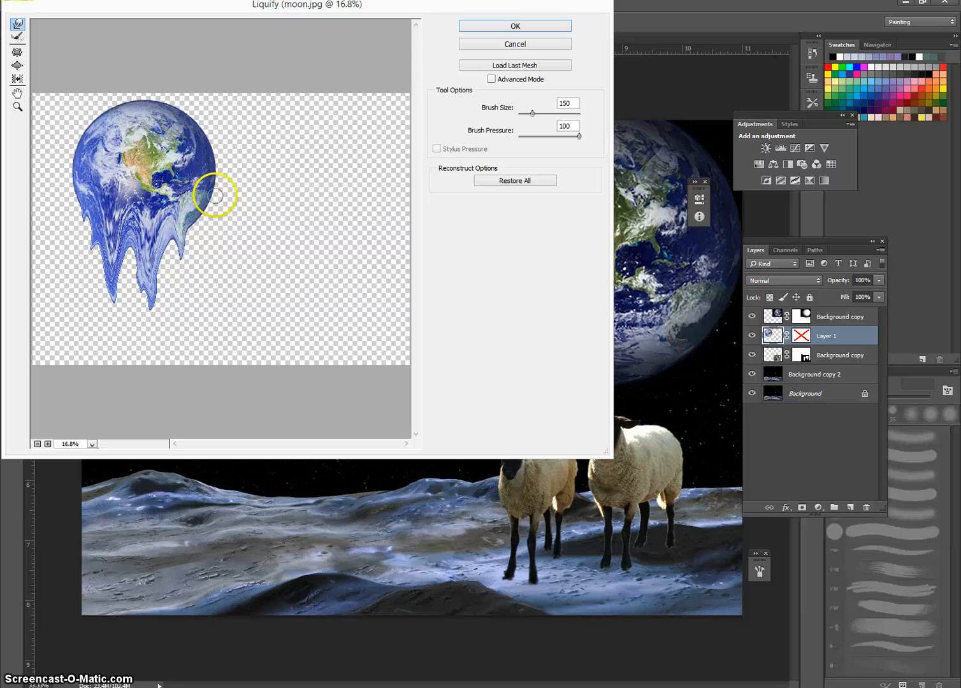
Step: Stretch the Earth's lower-right drip downward with a size 250 brush, apply the Liquify distortion, and nudge the Earth slightly right
key("bracketright")
key("bracketright")
key("bracketright")
mouse_move(193, 197)
left_mouse_down()
mouse_move(184, 293)
mouse_move(167, 246)
mouse_move(186, 251)
mouse_move(181, 323)
left_mouse_up()
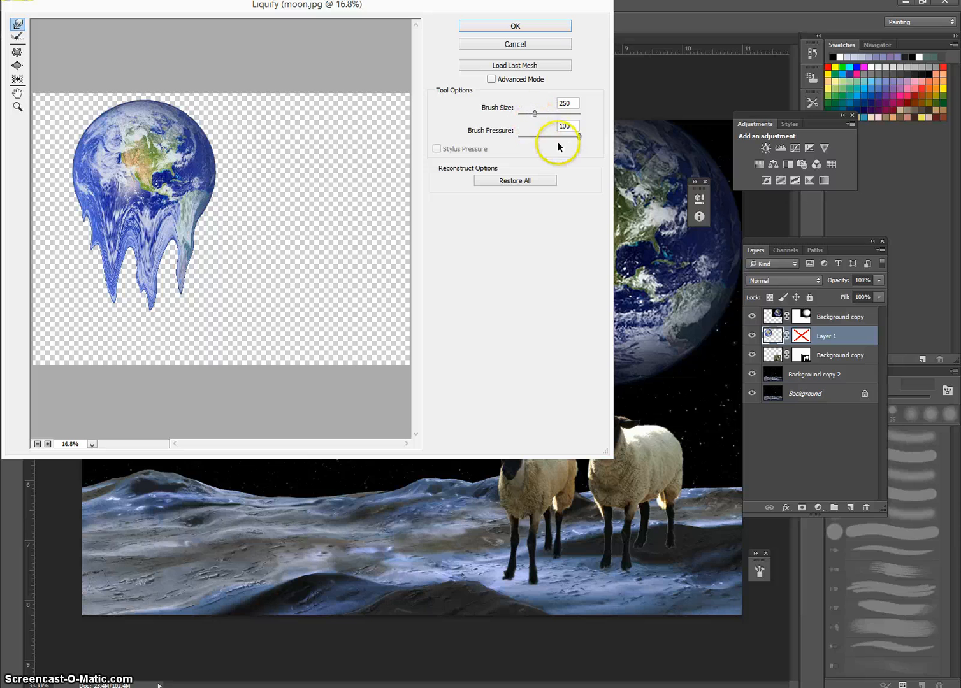
left_click(528, 27)
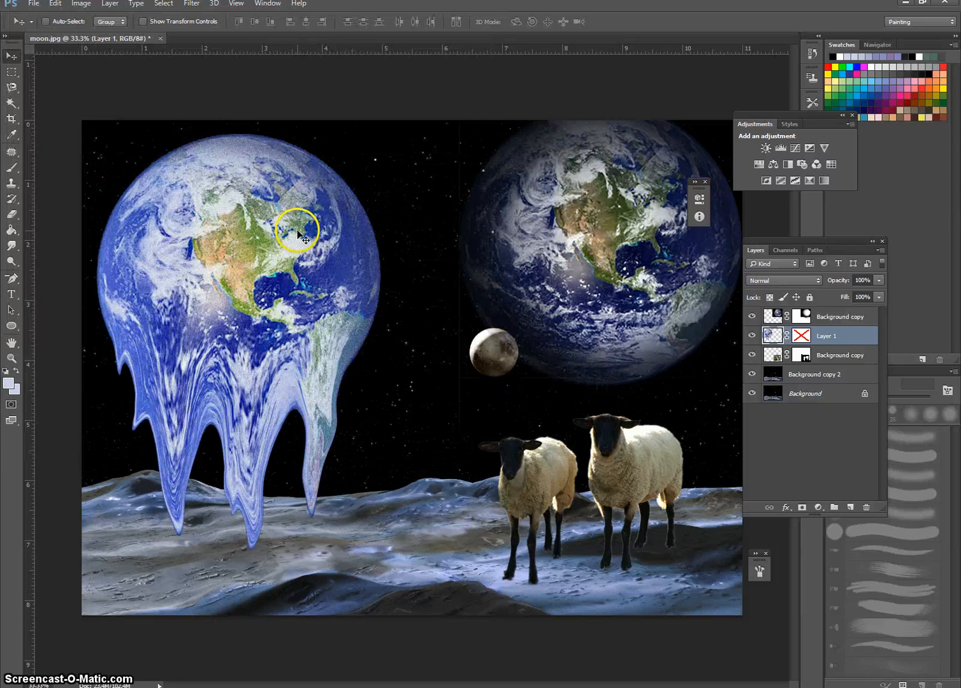
mouse_move(226, 274)
left_mouse_down()
mouse_move(223, 258)
mouse_move(218, 269)
mouse_move(230, 255)
mouse_move(231, 276)
left_mouse_up()
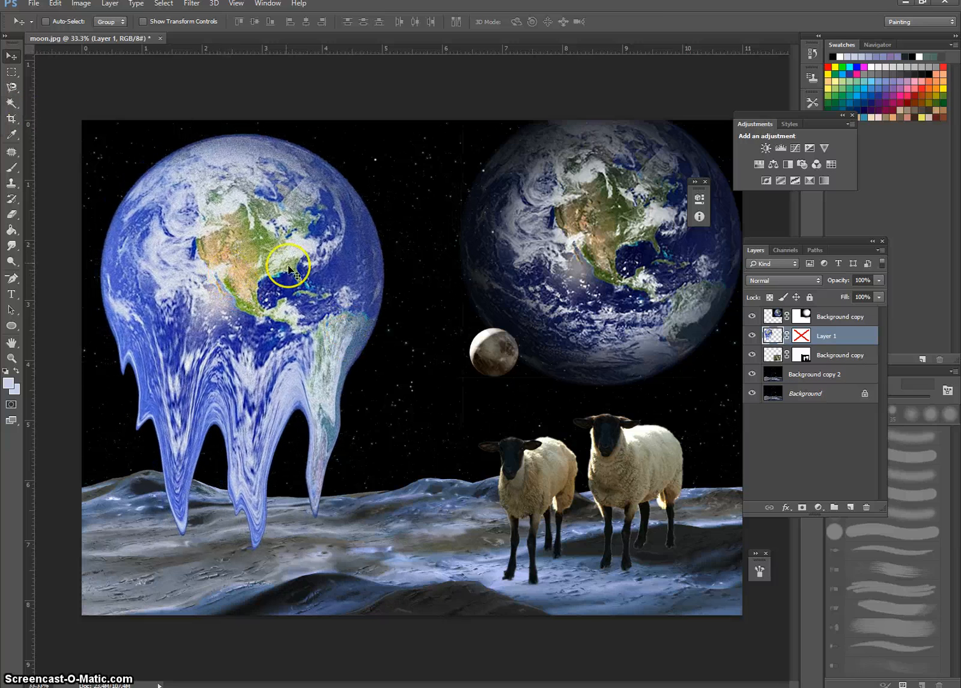